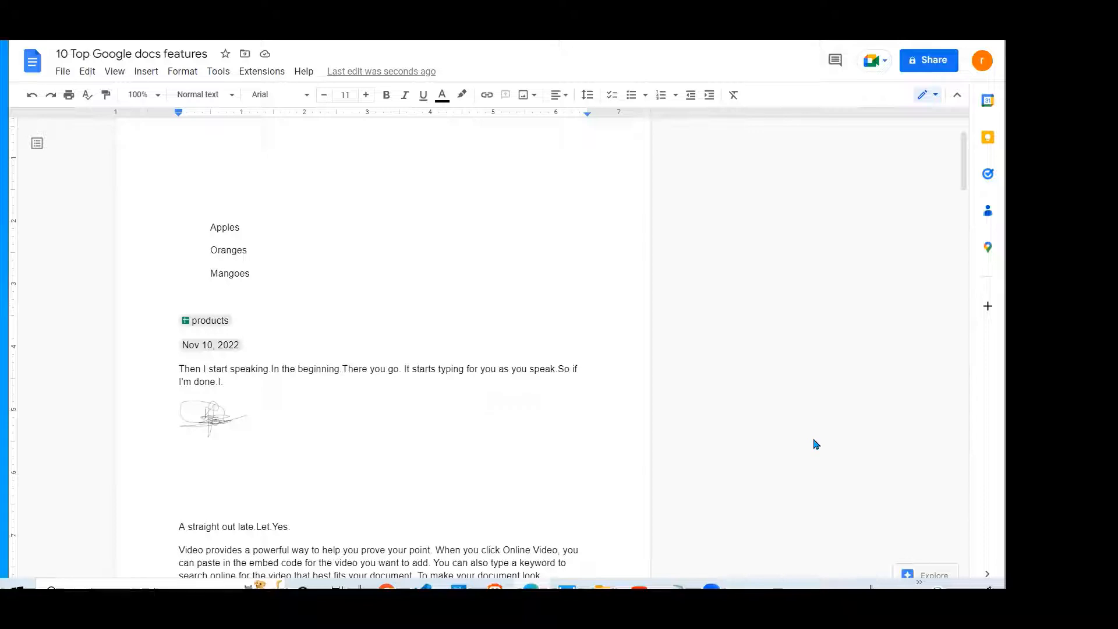
Insert a new dropdown on the blank line above the fruit list and name its template Fruit2
{"action": "left_click", "coordinate": [216, 211]}
{"action": "left_click", "coordinate": [150, 74]}
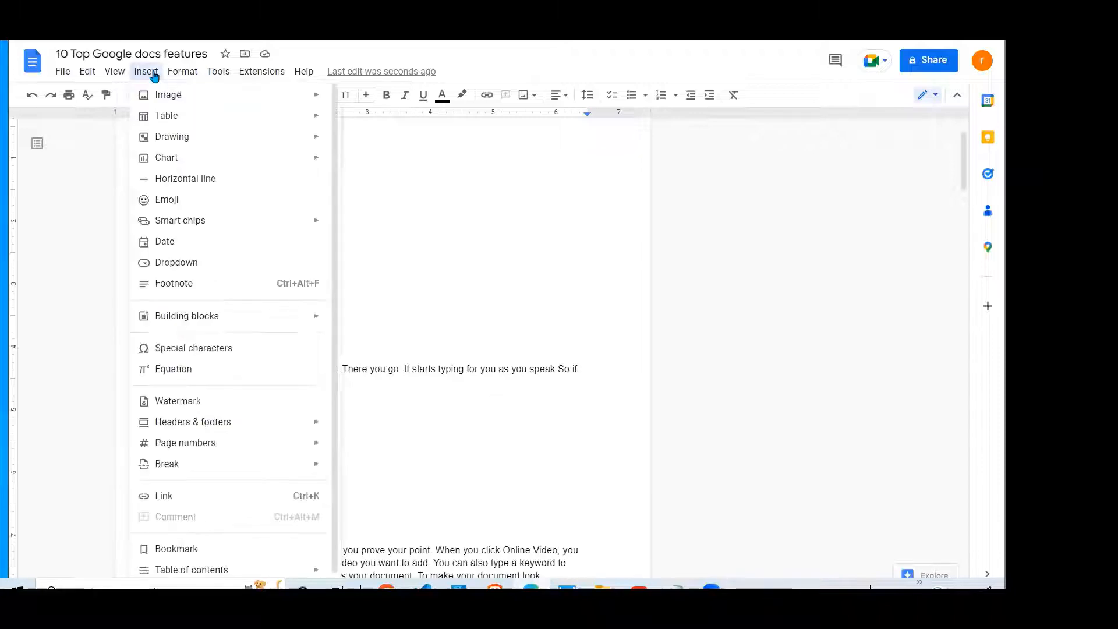
{"action": "left_click", "coordinate": [180, 264]}
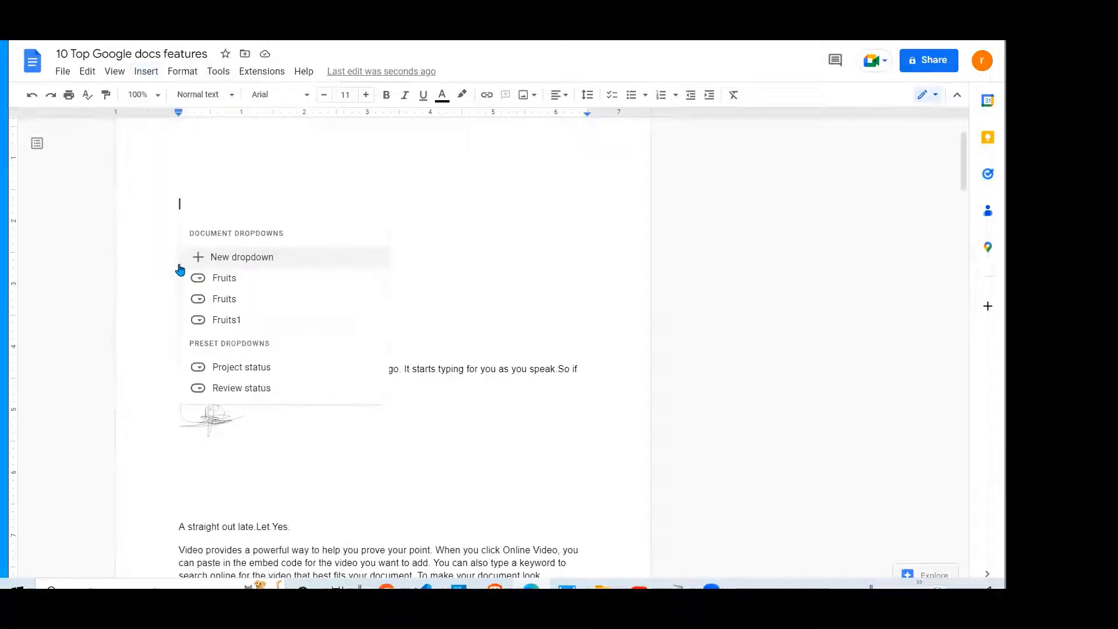
{"action": "left_click", "coordinate": [253, 263]}
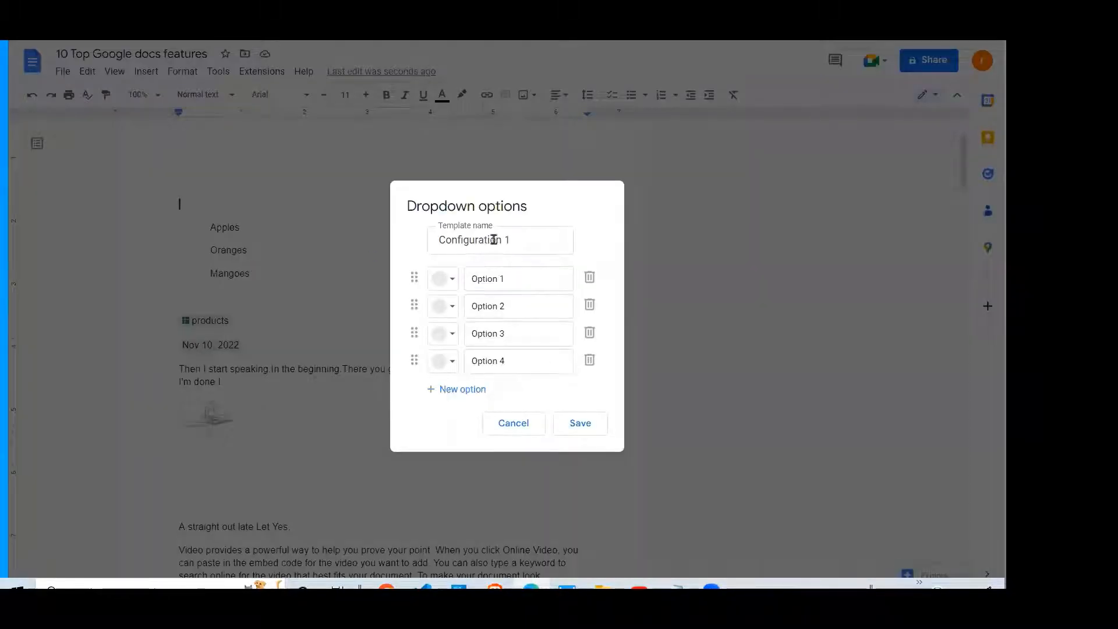
{"action": "left_click_drag", "start_coordinate": [511, 241], "coordinate": [428, 240]}
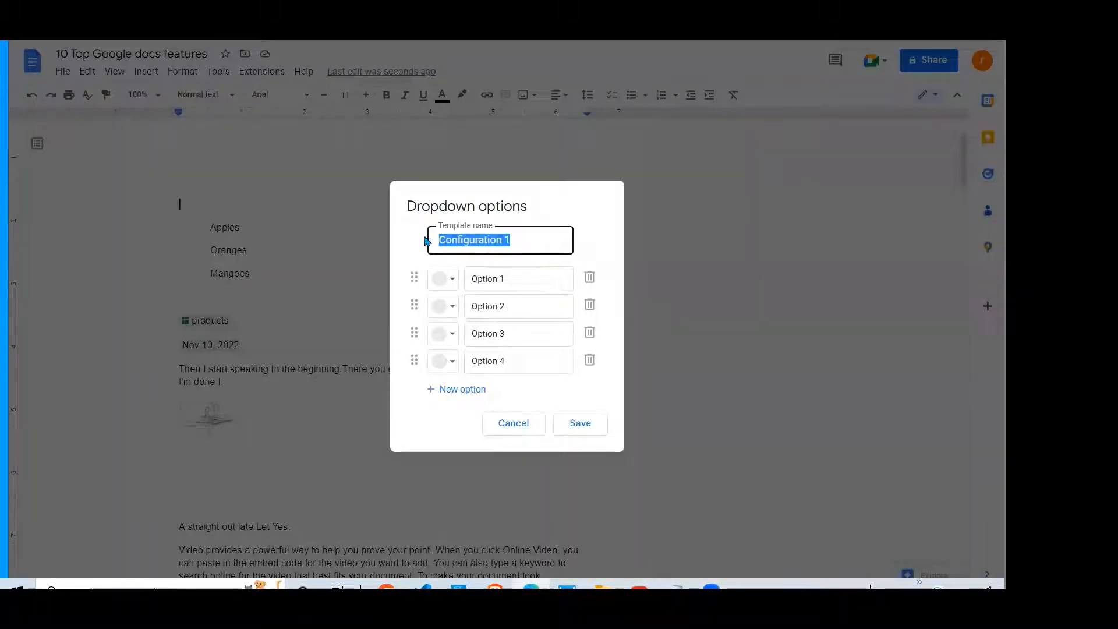
{"action": "type", "text": "Fruit2"}
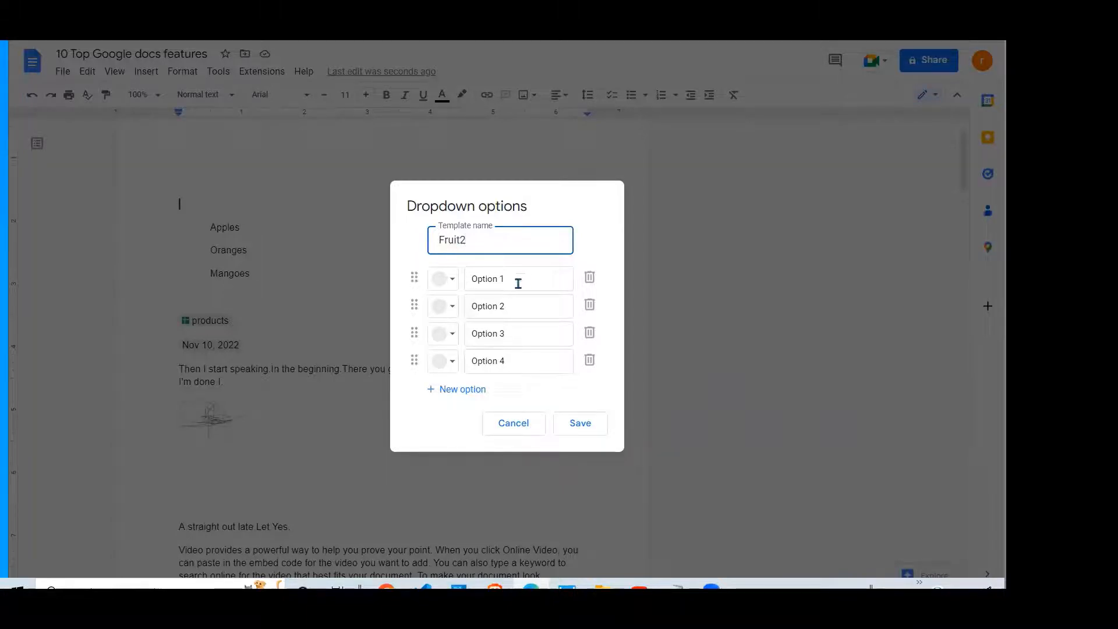
Name the first three dropdown options Apples, Oranges and Mangoes
{"action": "left_click_drag", "start_coordinate": [517, 281], "coordinate": [470, 283]}
{"action": "type", "text": "Apples Oranges Mangoes"}
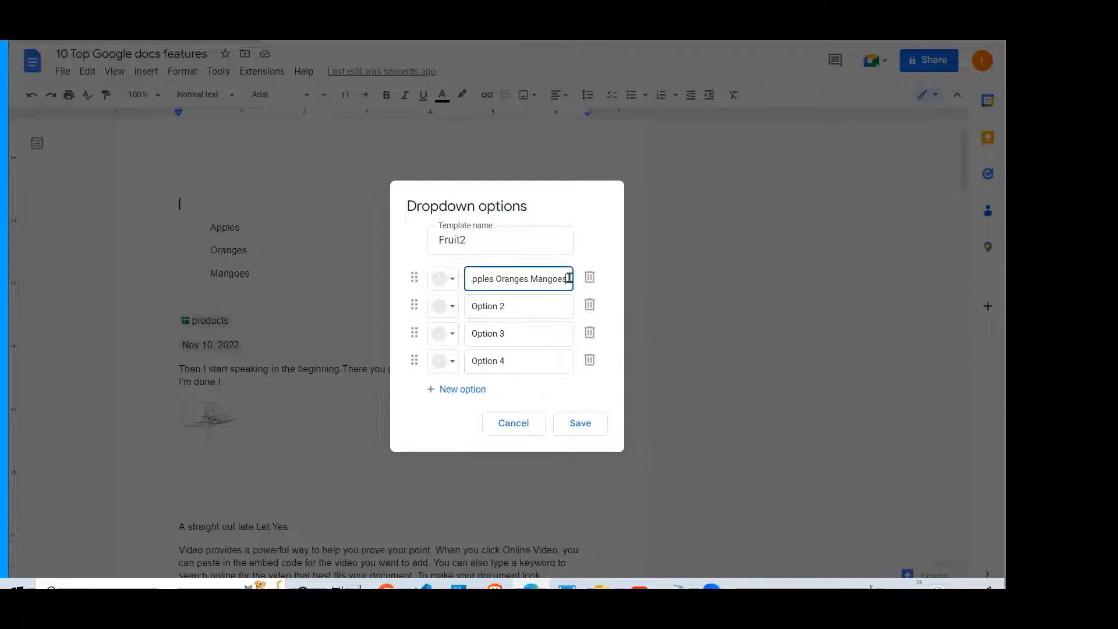
{"action": "left_click_drag", "start_coordinate": [570, 279], "coordinate": [500, 278]}
{"action": "key", "text": "BackSpace"}
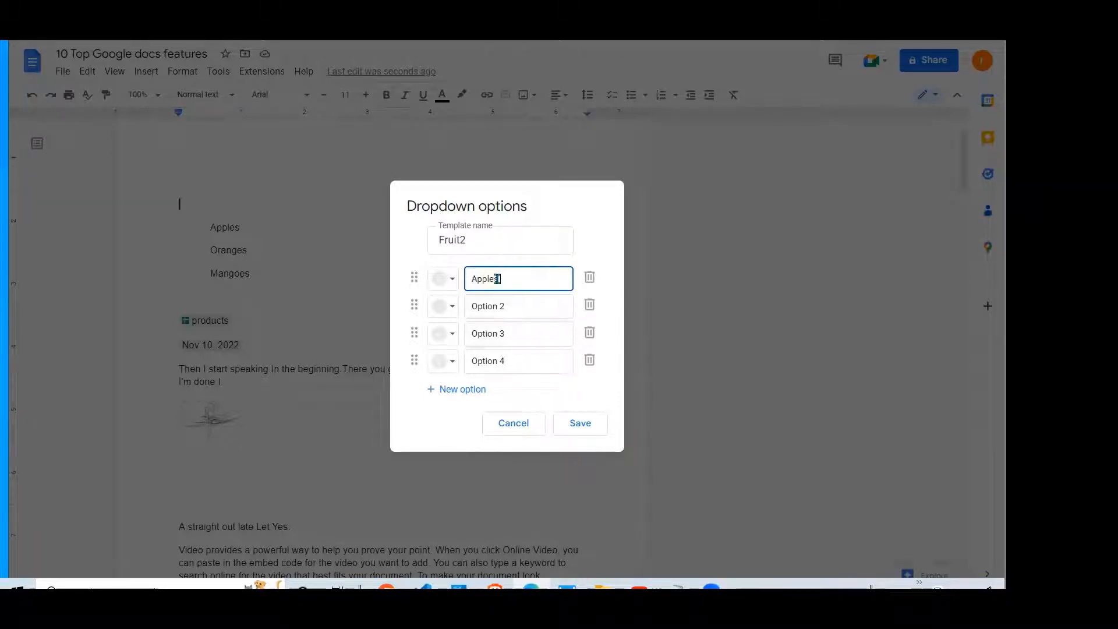
{"action": "left_click", "coordinate": [515, 301]}
{"action": "left_click_drag", "start_coordinate": [516, 306], "coordinate": [468, 302]}
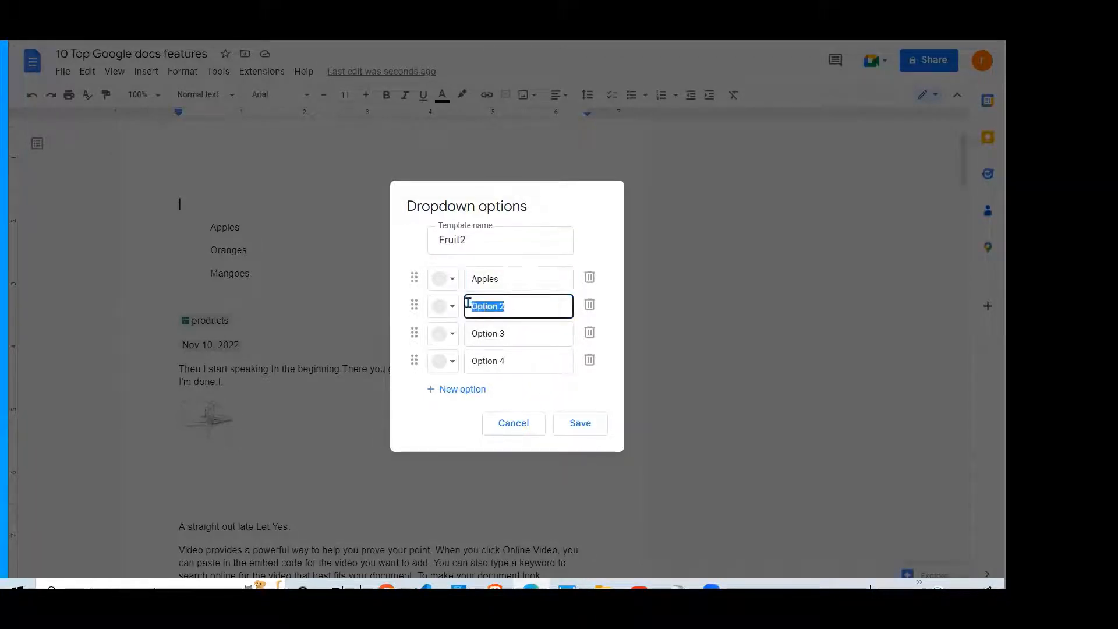
{"action": "type", "text": "Oranges Mangoes"}
{"action": "double_click", "coordinate": [465, 303]}
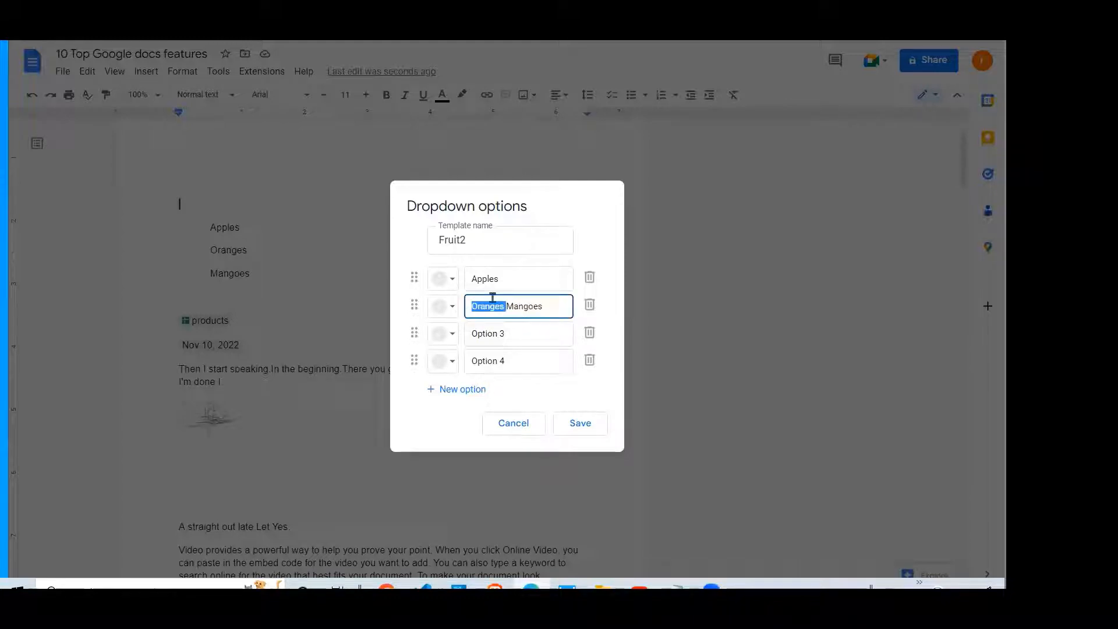
{"action": "left_click", "coordinate": [554, 307]}
{"action": "left_click_drag", "start_coordinate": [553, 307], "coordinate": [468, 332]}
{"action": "key", "text": "ctrl+x"}
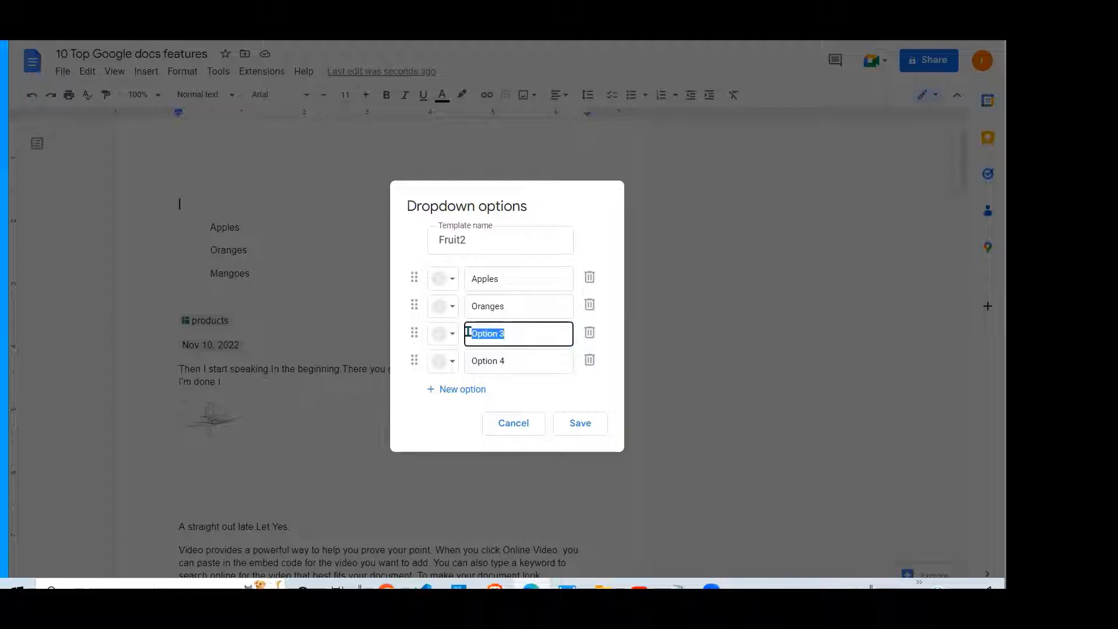
{"action": "key", "text": "ctrl+v"}
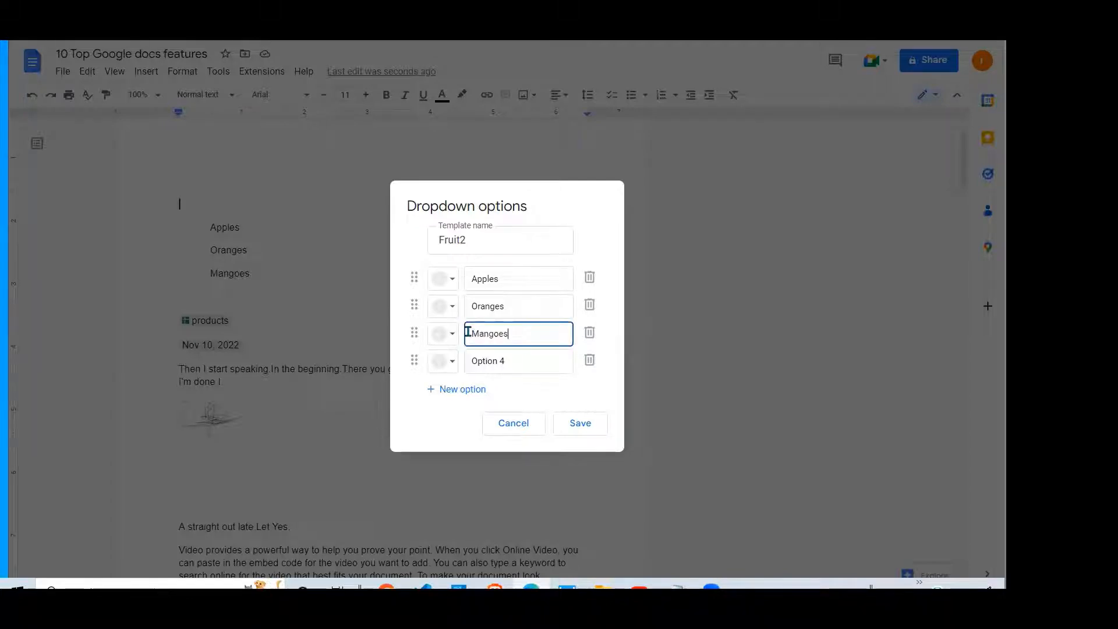
Color the Apples option red, Oranges light yellow and Mangoes dark green, and delete Option 4
{"action": "left_click", "coordinate": [454, 280]}
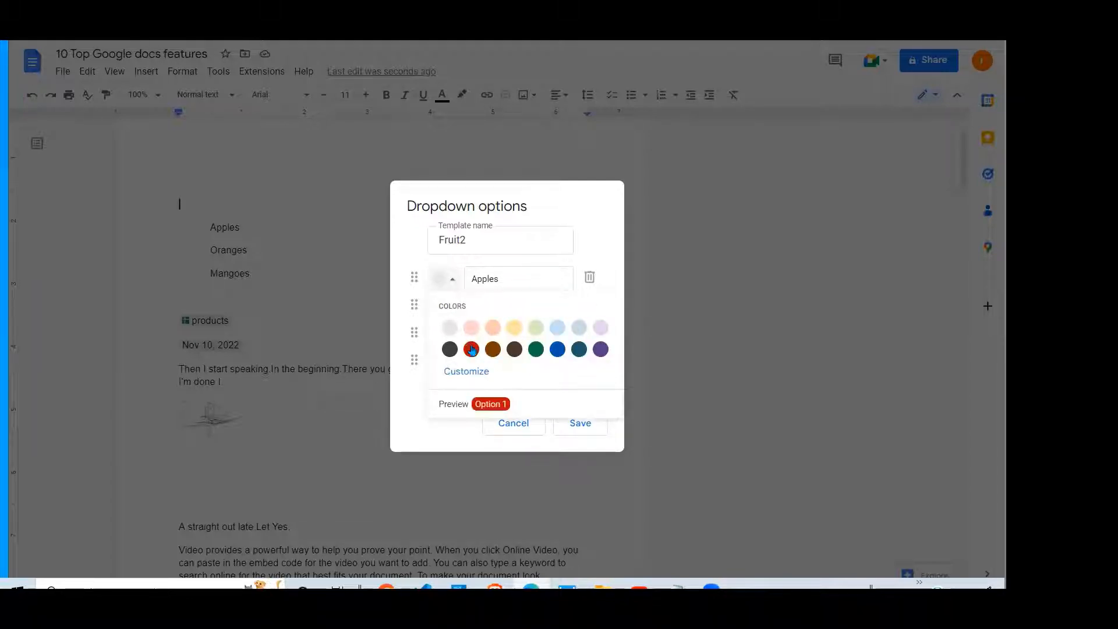
{"action": "left_click", "coordinate": [472, 349]}
{"action": "left_click", "coordinate": [449, 307]}
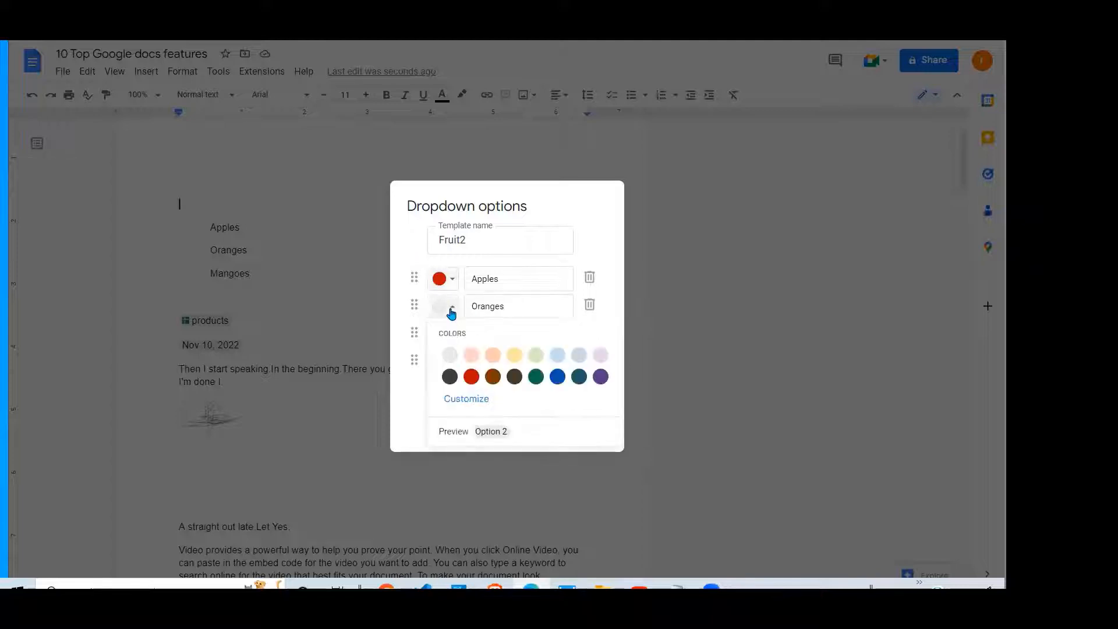
{"action": "left_click", "coordinate": [514, 355]}
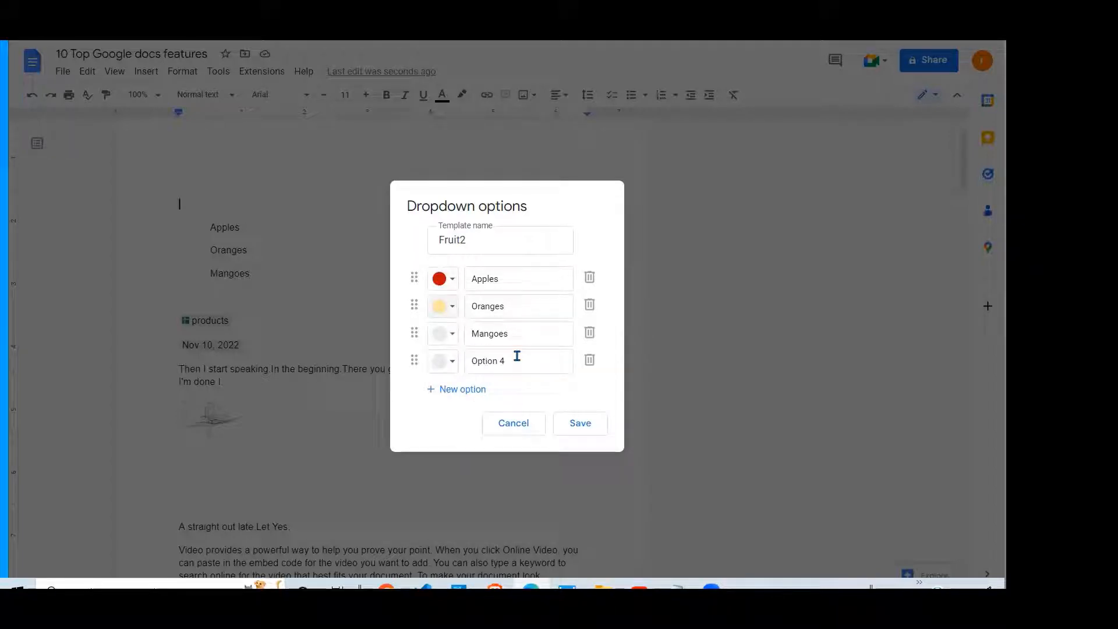
{"action": "left_click", "coordinate": [454, 336]}
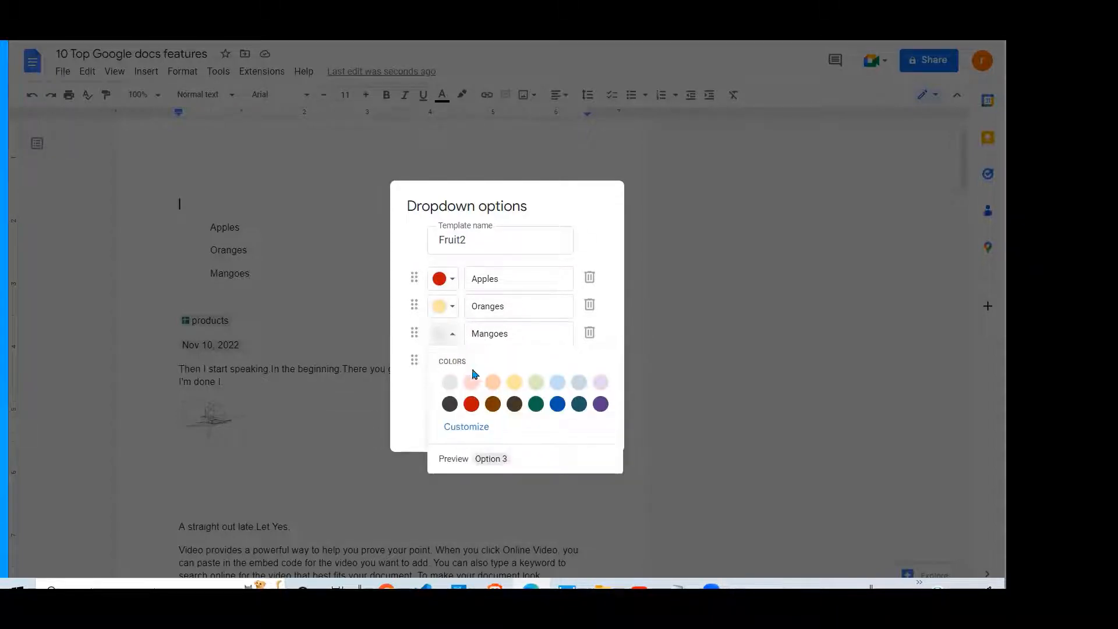
{"action": "left_click", "coordinate": [536, 404]}
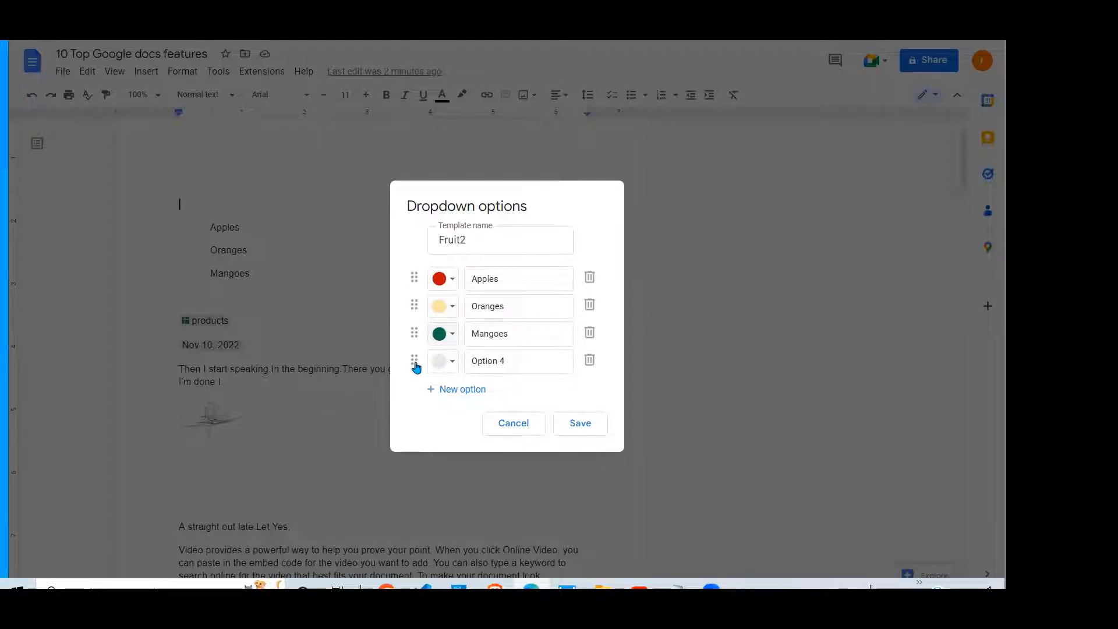
{"action": "left_click", "coordinate": [590, 362]}
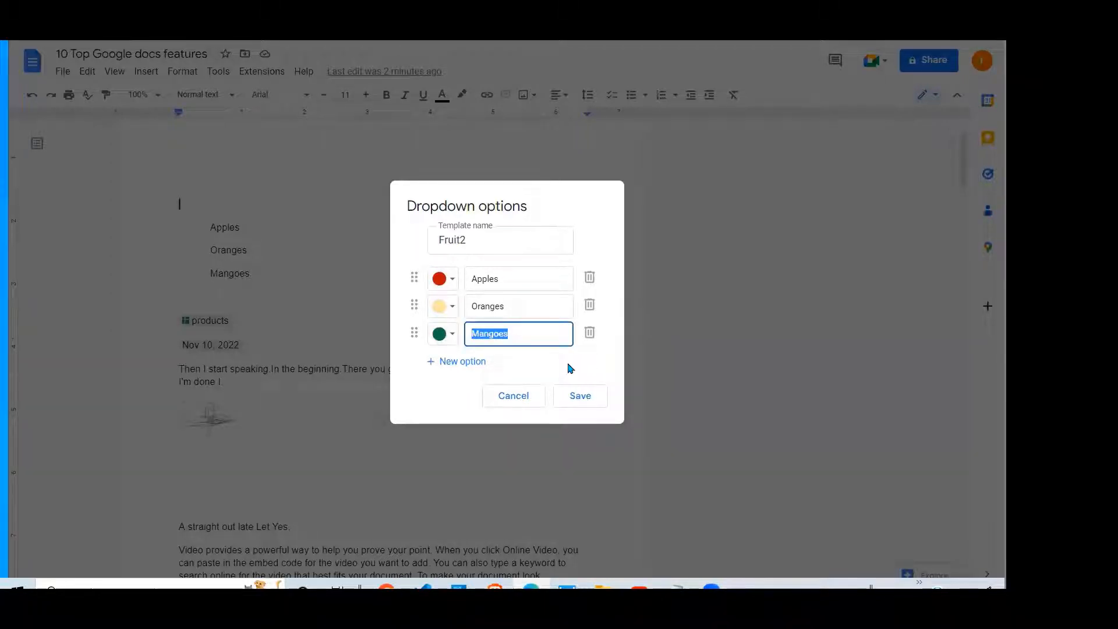
Add three extra options below Mangoes in the dropdown and delete them again
{"action": "left_click", "coordinate": [482, 363]}
{"action": "left_click", "coordinate": [464, 390]}
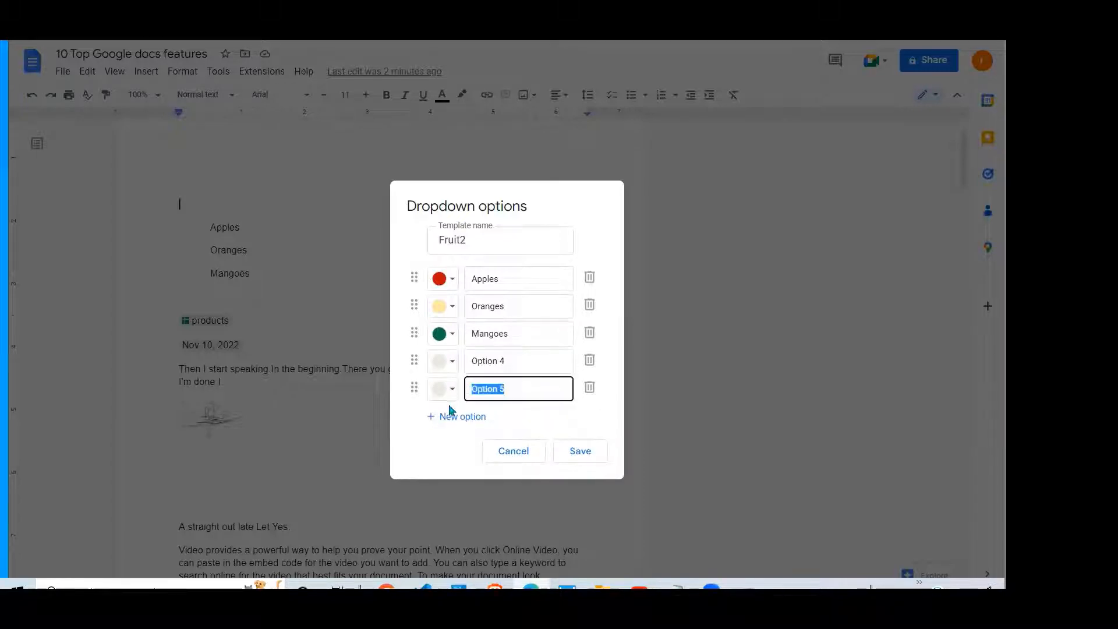
{"action": "left_click", "coordinate": [454, 421]}
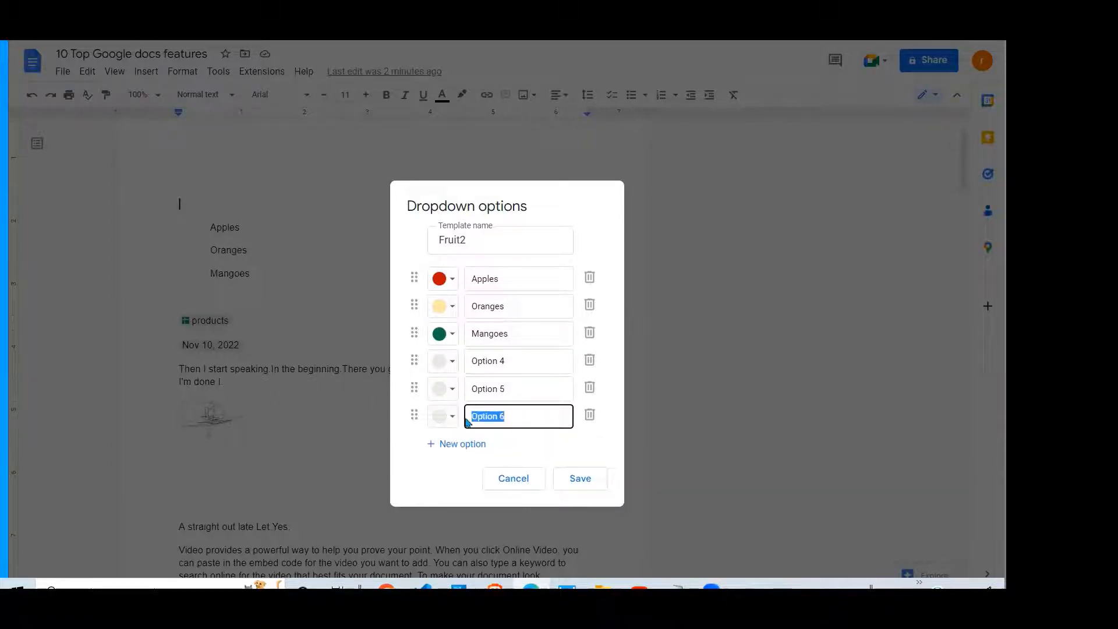
{"action": "left_click", "coordinate": [590, 416]}
{"action": "left_click", "coordinate": [590, 388]}
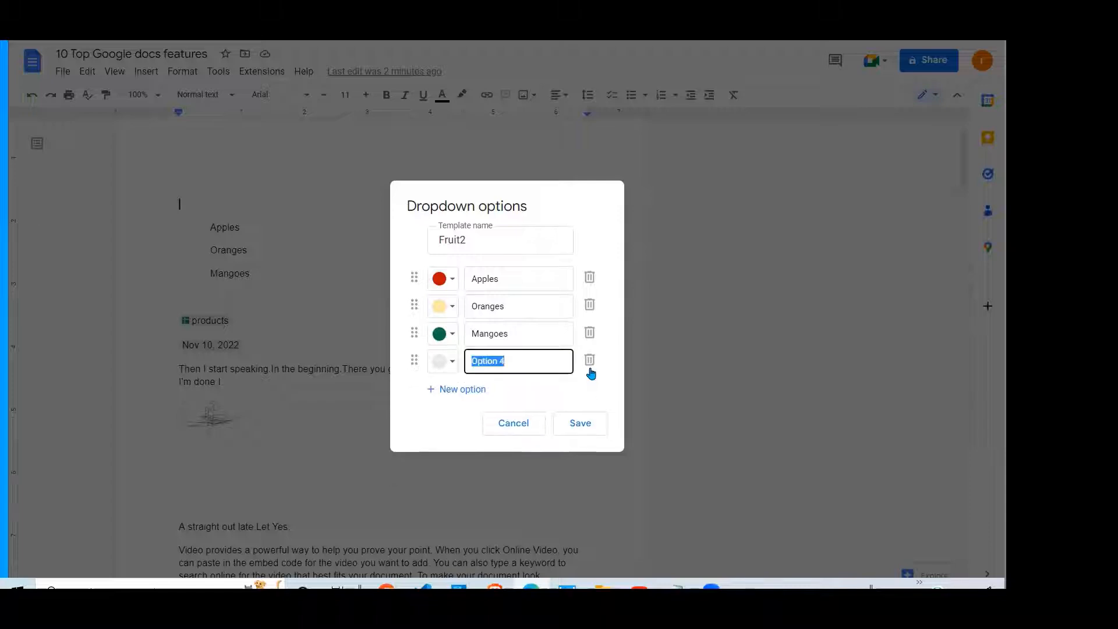
{"action": "left_click", "coordinate": [590, 361]}
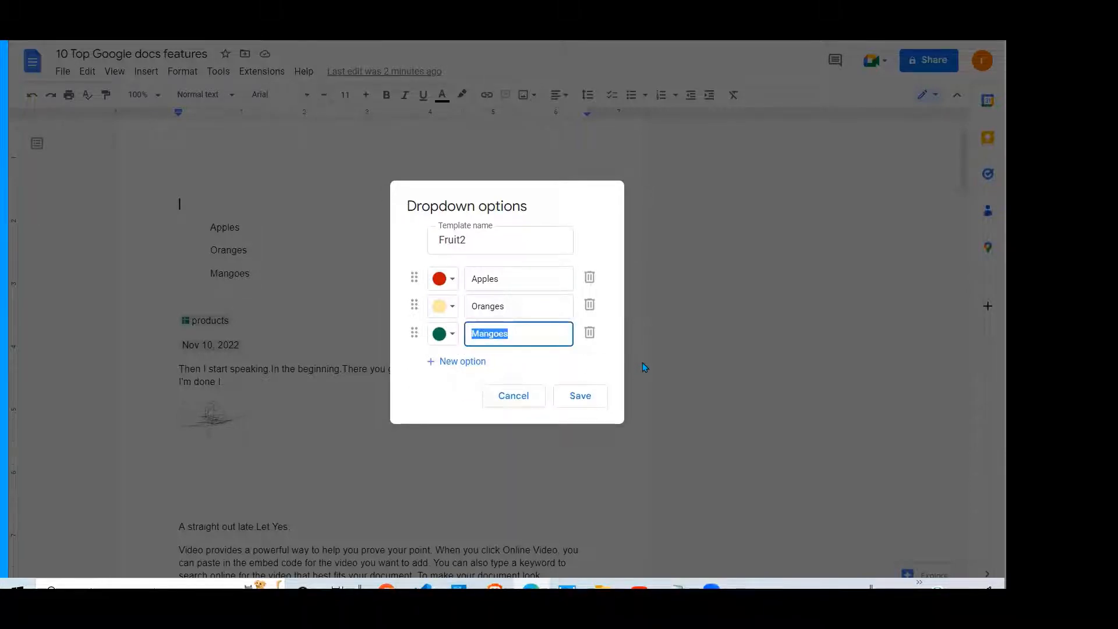
Save the dropdown and switch its selection between Oranges, Mangoes and Apples, ending on Mangoes
{"action": "left_click", "coordinate": [589, 400]}
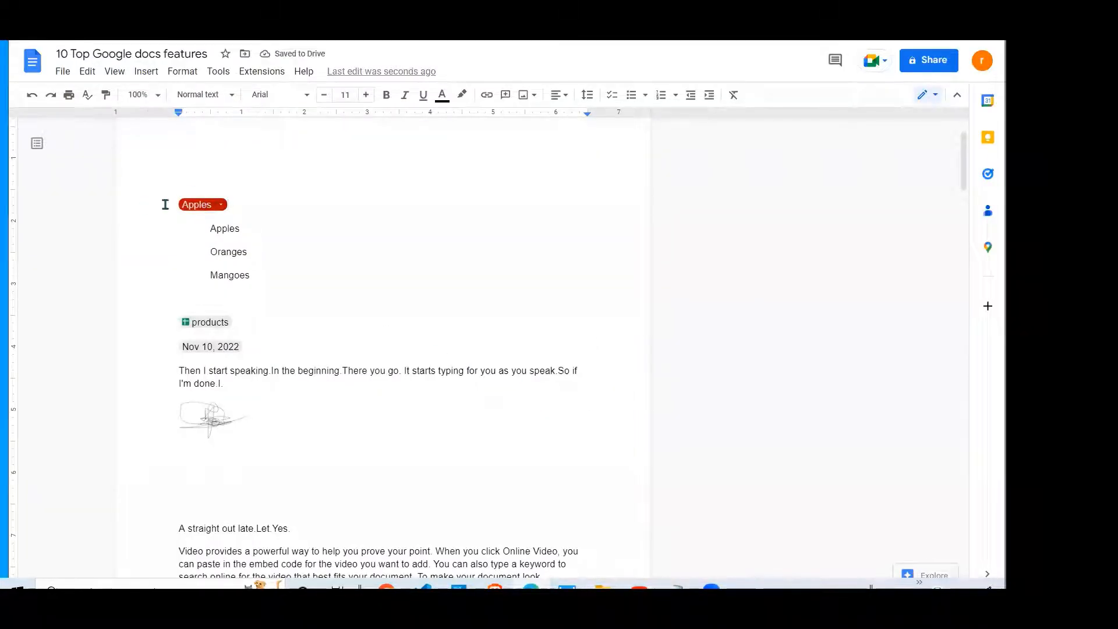
{"action": "left_click", "coordinate": [222, 205]}
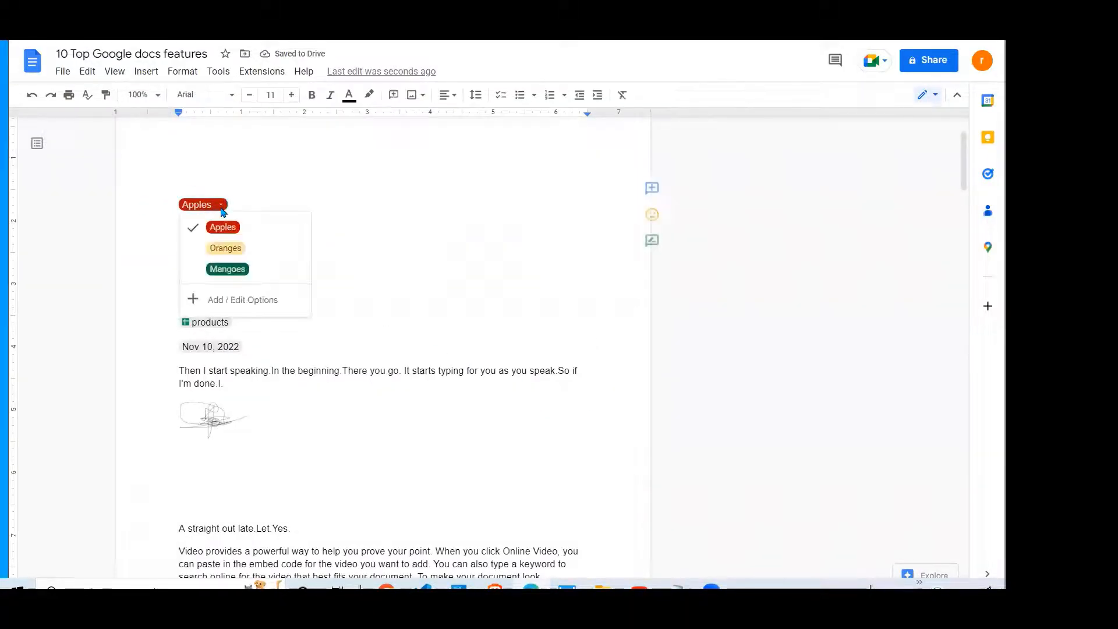
{"action": "left_click", "coordinate": [226, 249]}
{"action": "left_click", "coordinate": [228, 205]}
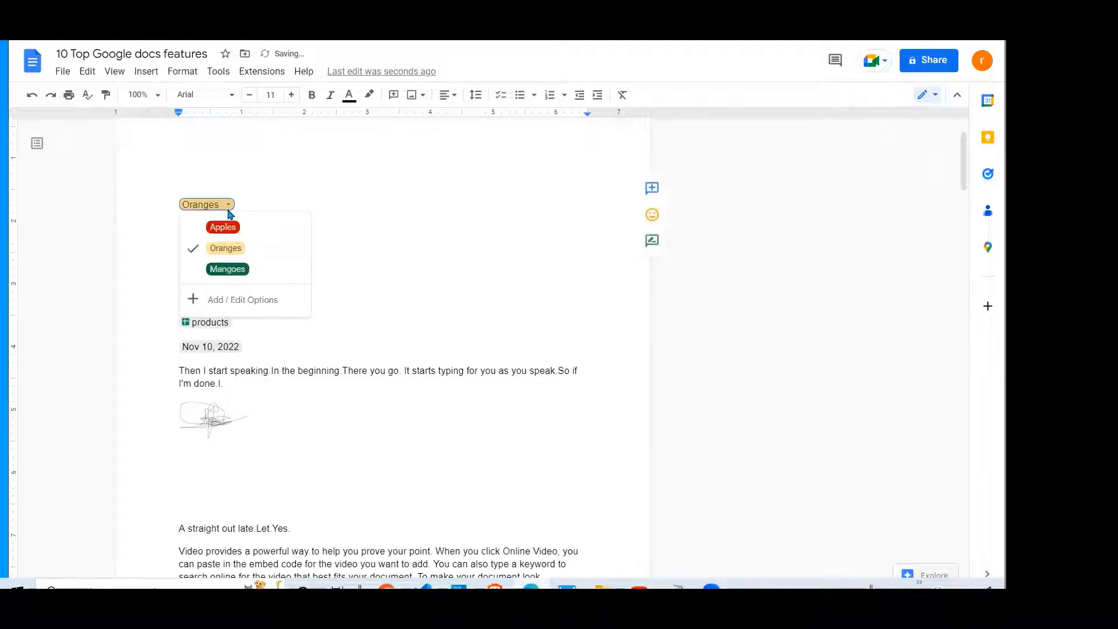
{"action": "left_click", "coordinate": [229, 270]}
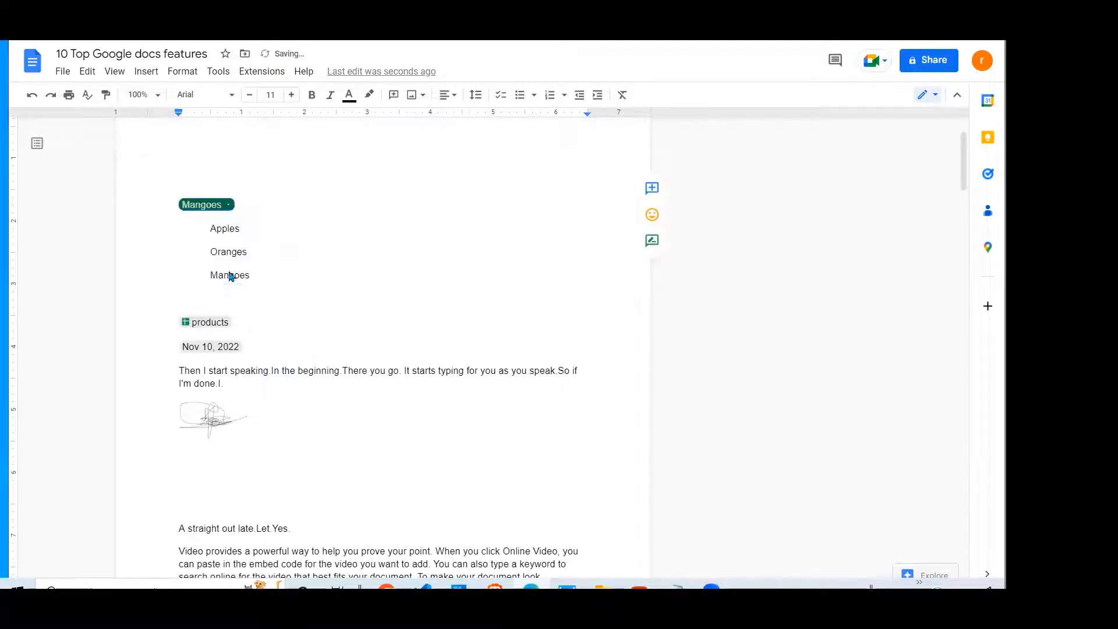
{"action": "left_click", "coordinate": [230, 208]}
{"action": "left_click", "coordinate": [222, 228]}
{"action": "left_click", "coordinate": [222, 208]}
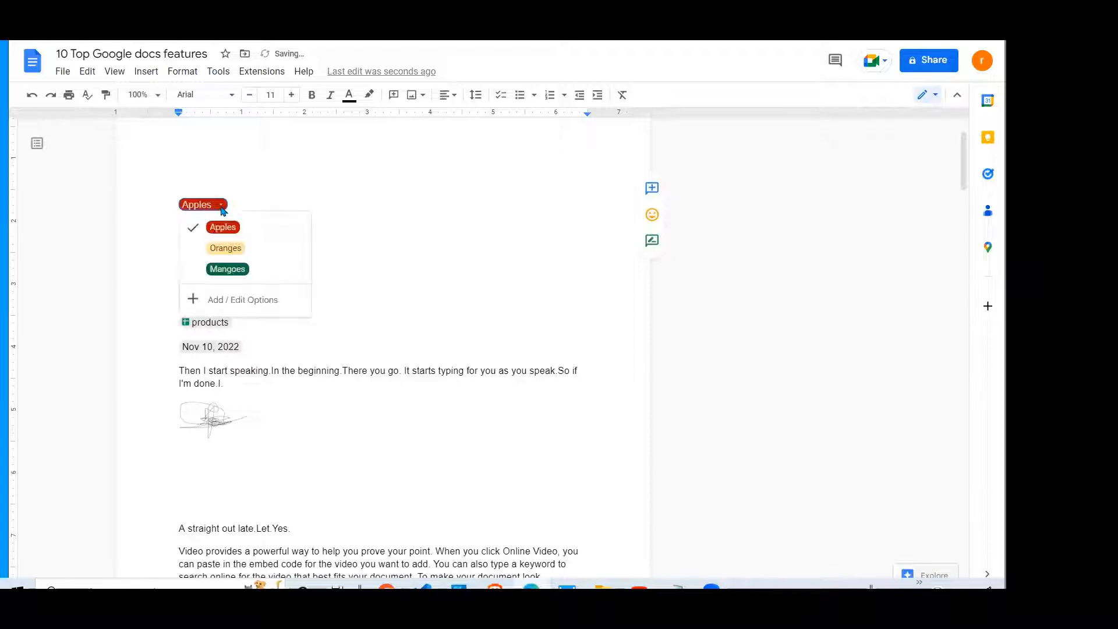
{"action": "left_click", "coordinate": [226, 249]}
{"action": "left_click", "coordinate": [227, 207]}
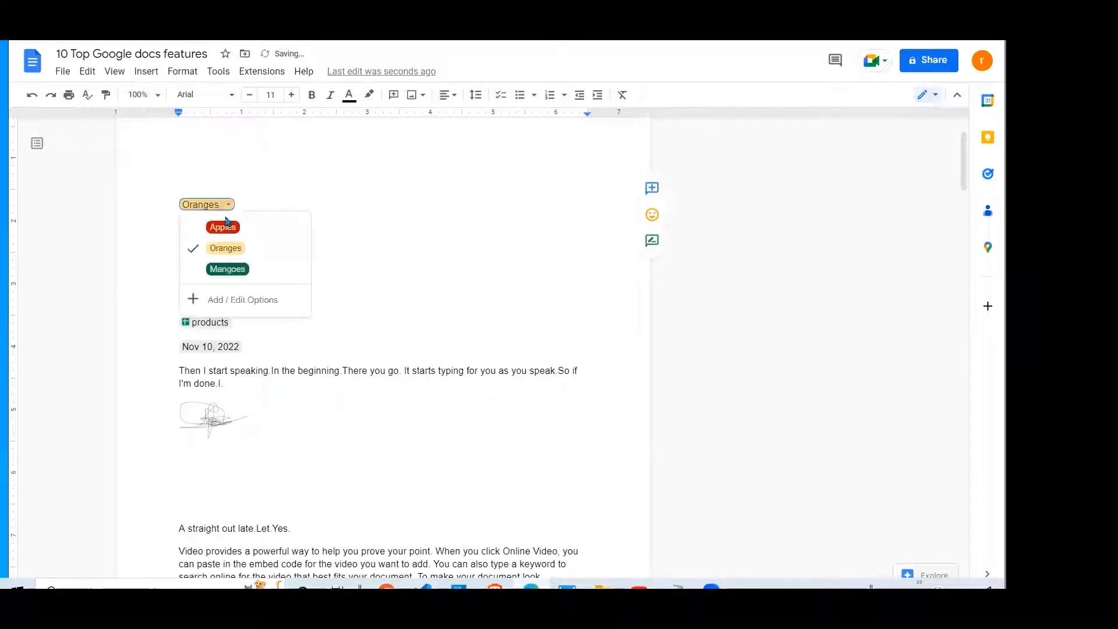
{"action": "left_click", "coordinate": [228, 269]}
{"action": "left_click", "coordinate": [272, 265]}
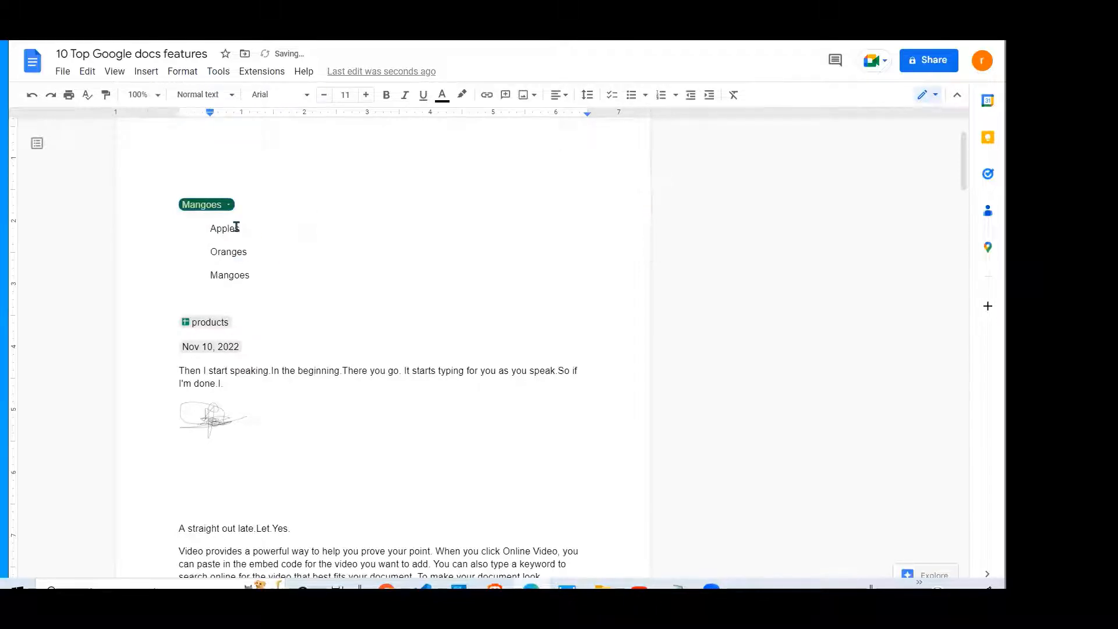
Convert the Apples, Oranges and Mangoes lines below the dropdown into a checklist
{"action": "left_click_drag", "start_coordinate": [209, 227], "coordinate": [250, 276]}
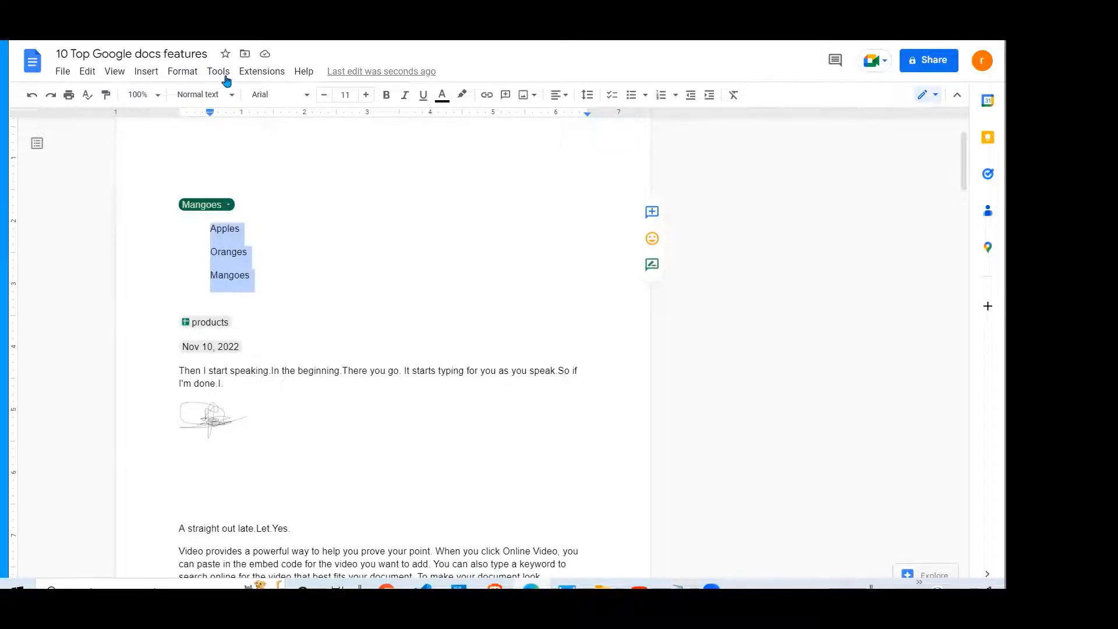
{"action": "left_click", "coordinate": [183, 71]}
{"action": "mouse_move", "coordinate": [233, 206]}
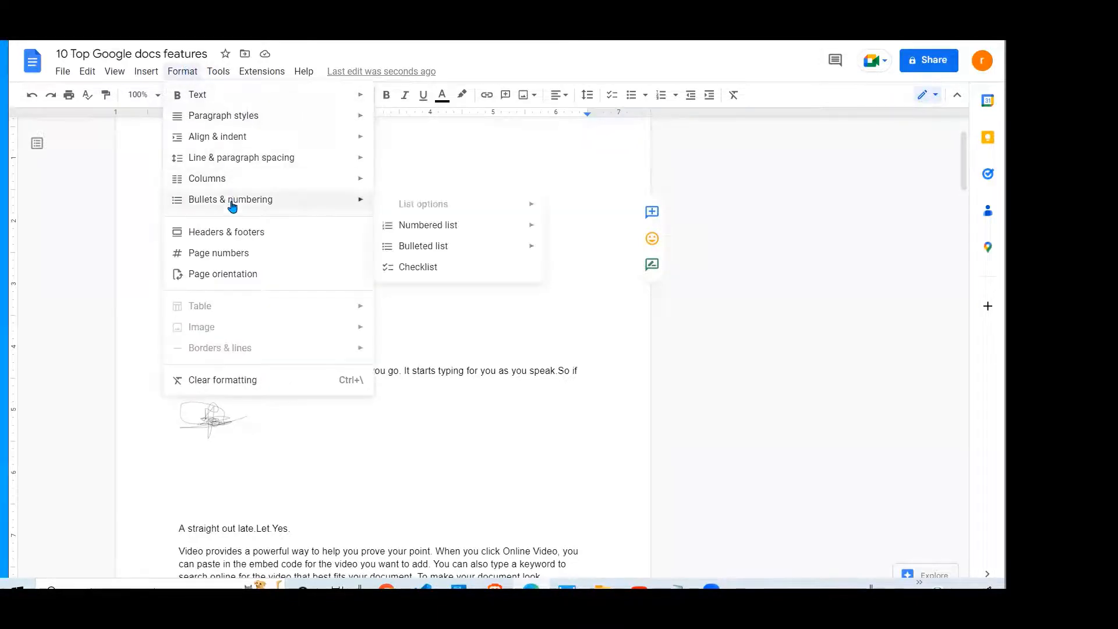
{"action": "left_click", "coordinate": [424, 269]}
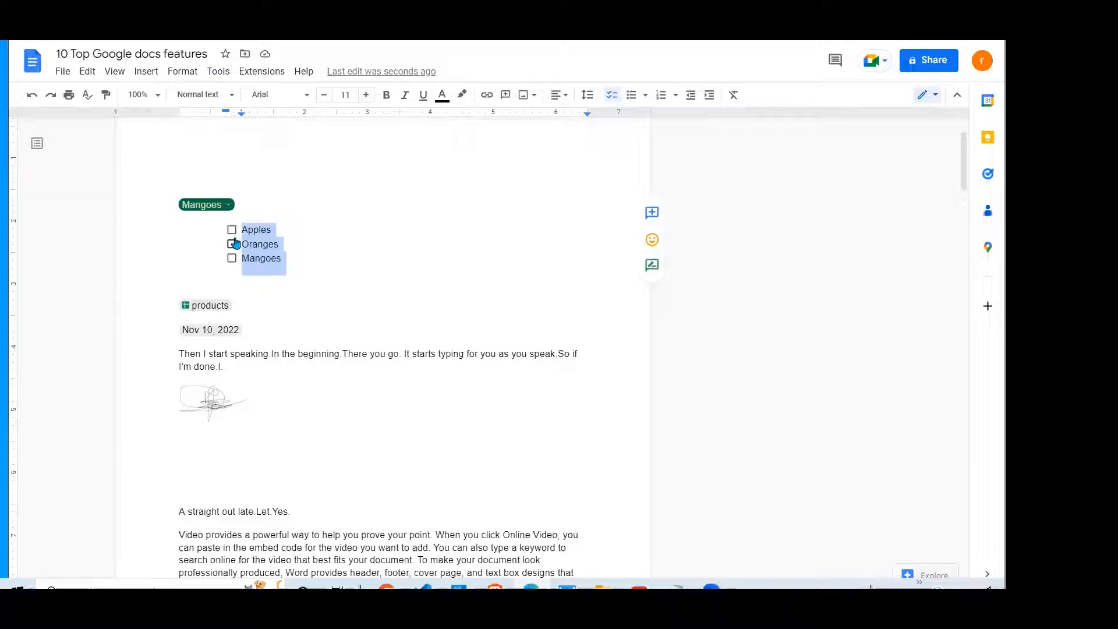
{"action": "left_click", "coordinate": [279, 244]}
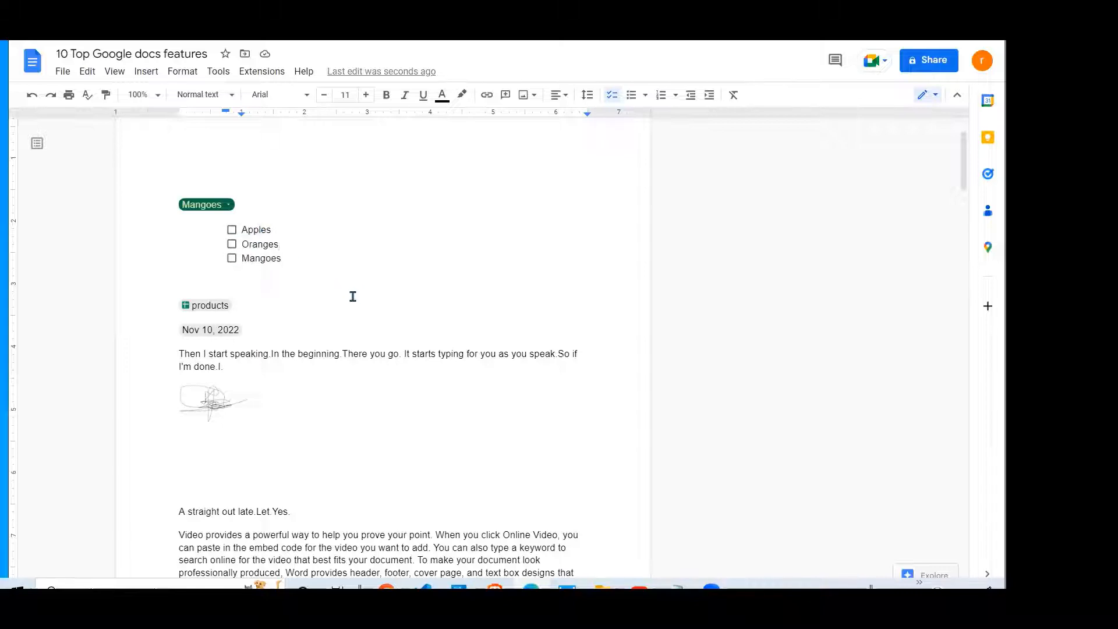
Tick all three checklist items, clear them again, and leave only Apples ticked
{"action": "left_click", "coordinate": [233, 233]}
{"action": "left_click", "coordinate": [232, 246]}
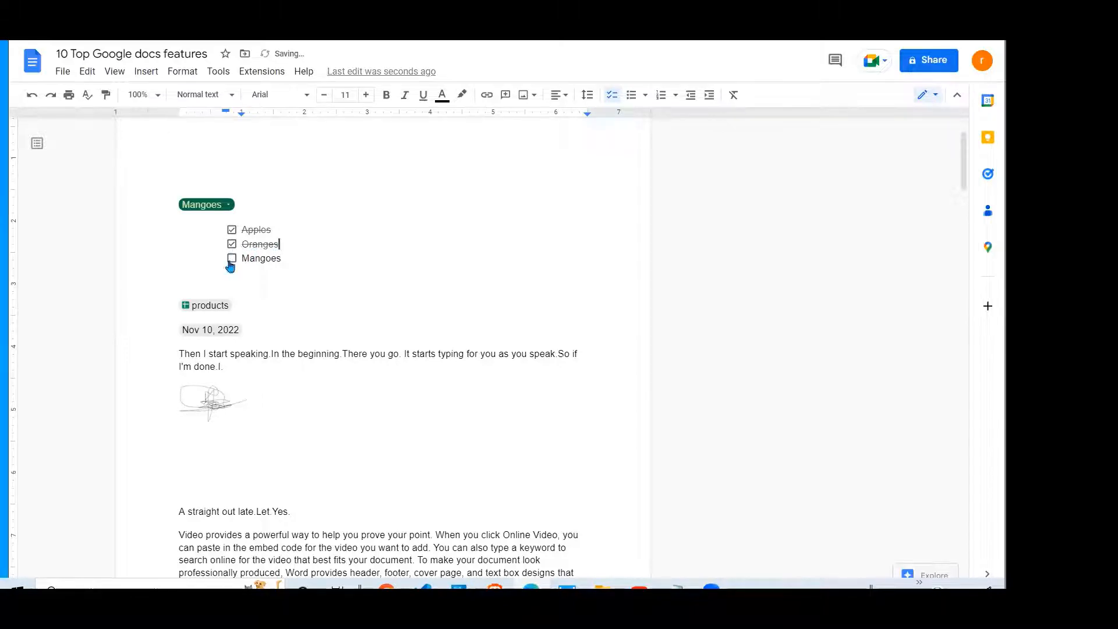
{"action": "left_click", "coordinate": [232, 258]}
{"action": "left_click", "coordinate": [231, 258]}
{"action": "left_click", "coordinate": [231, 244]}
{"action": "left_click", "coordinate": [232, 230]}
{"action": "left_click", "coordinate": [232, 230]}
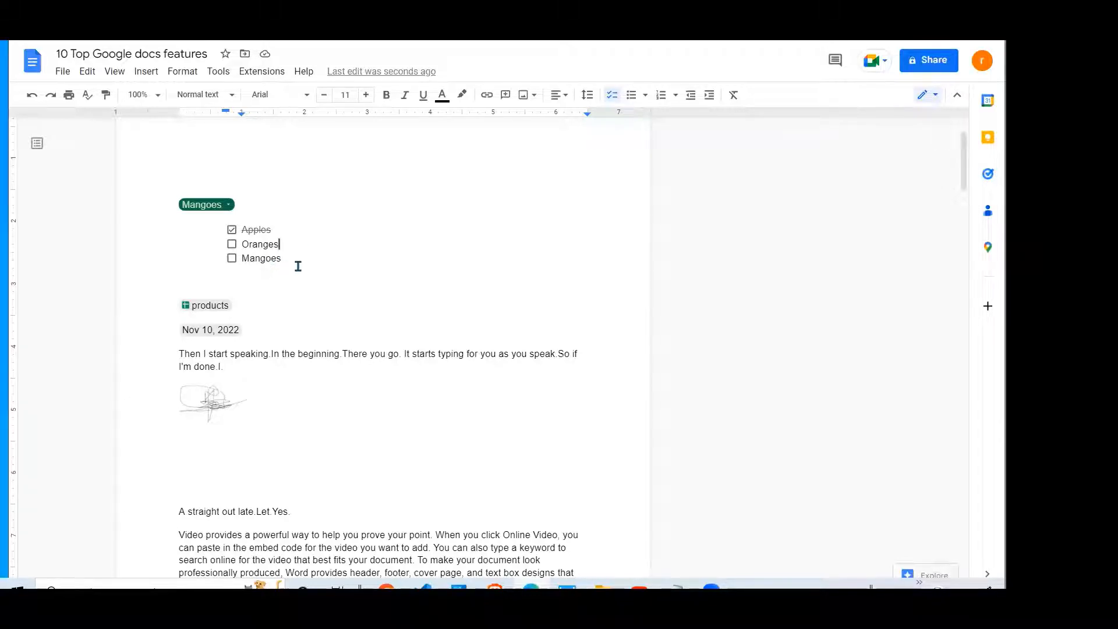
{"action": "left_click", "coordinate": [248, 290]}
{"action": "type", "text": "prod"}
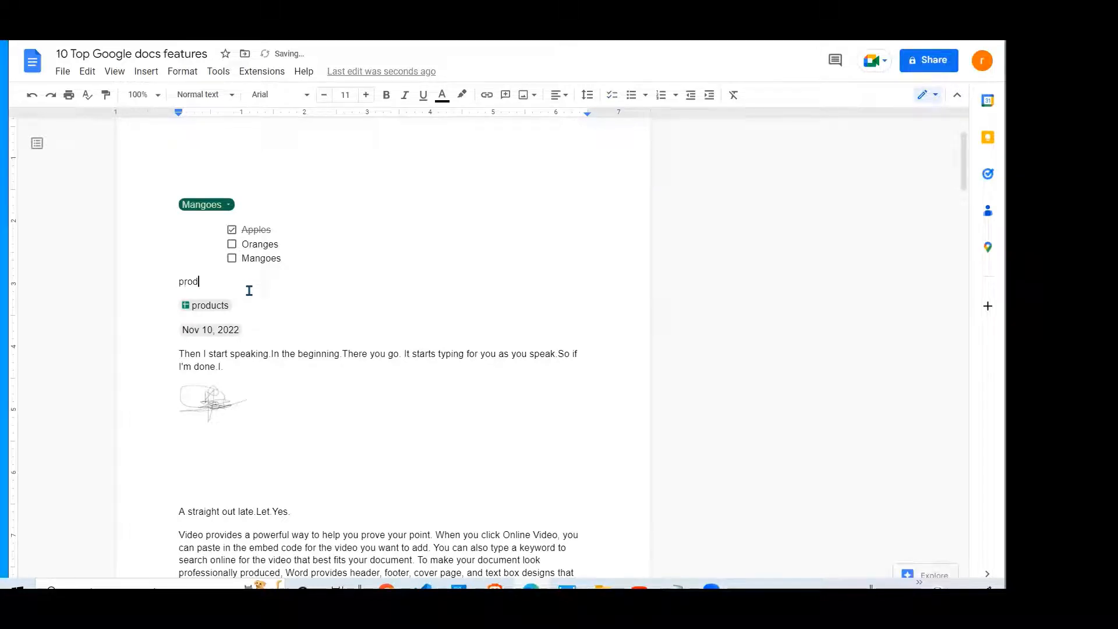
{"action": "left_click_drag", "start_coordinate": [212, 285], "coordinate": [152, 282]}
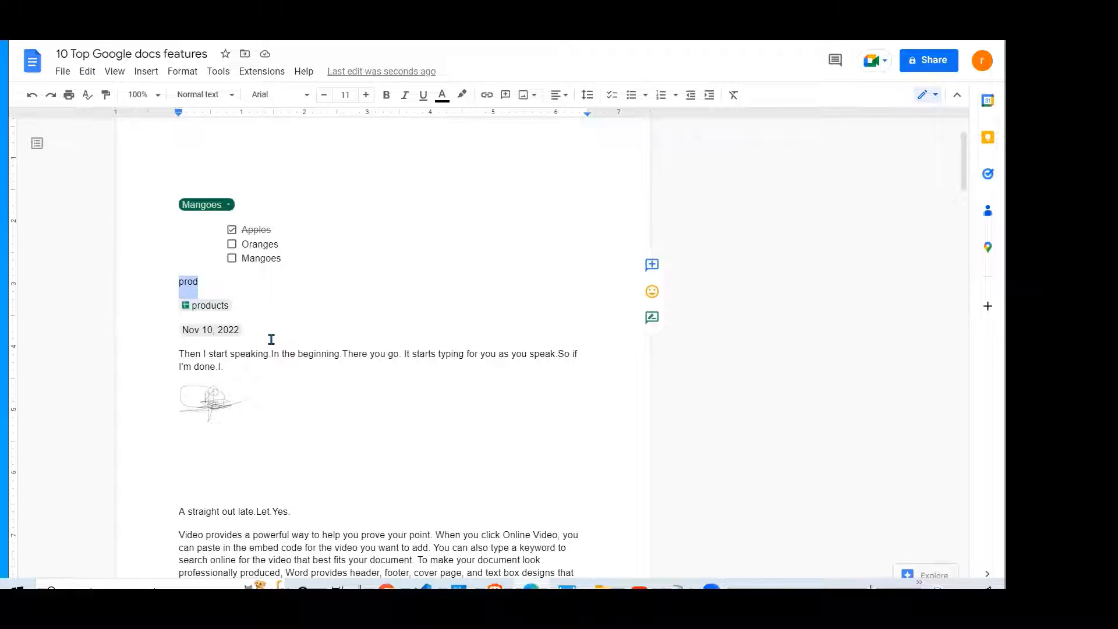
{"action": "key", "text": "BackSpace"}
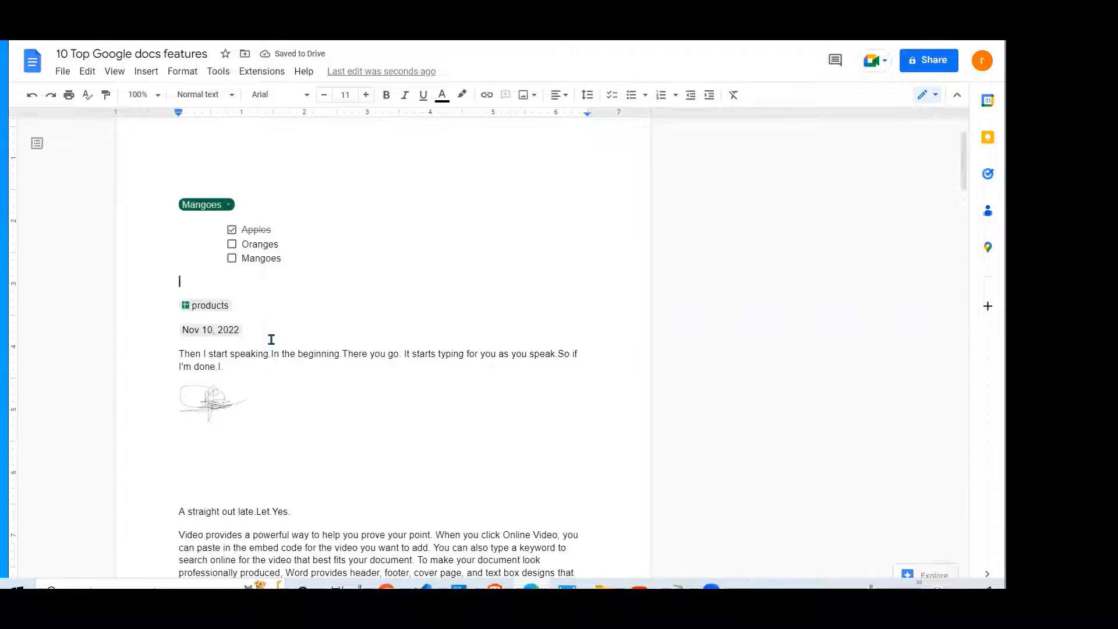
Delete the automatic substitution for "rk" in the document preferences
{"action": "left_click", "coordinate": [218, 75]}
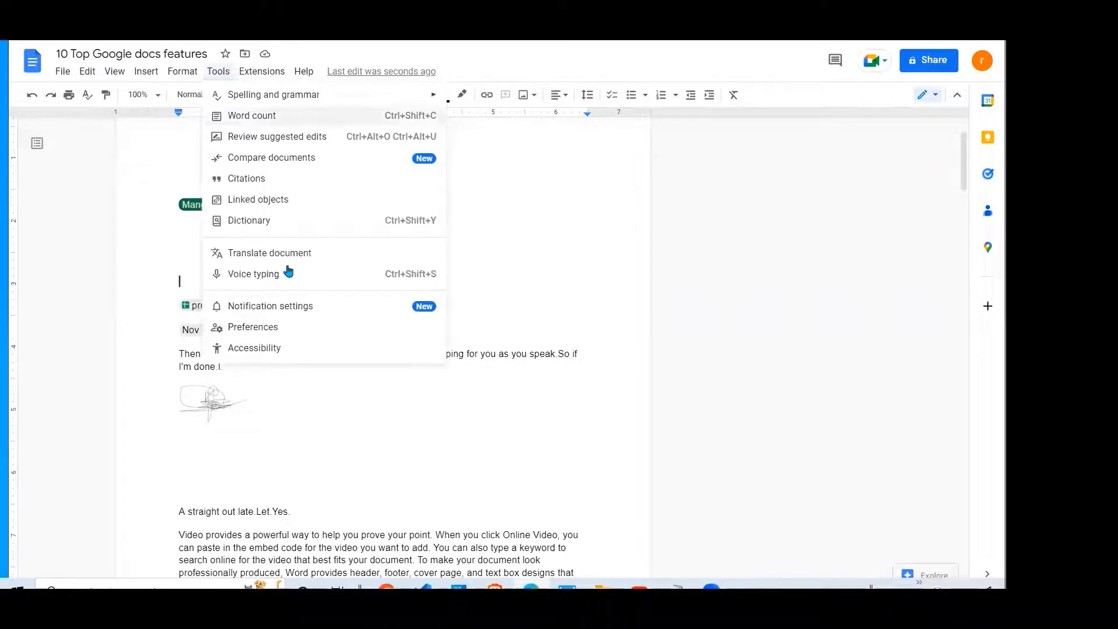
{"action": "left_click", "coordinate": [262, 331]}
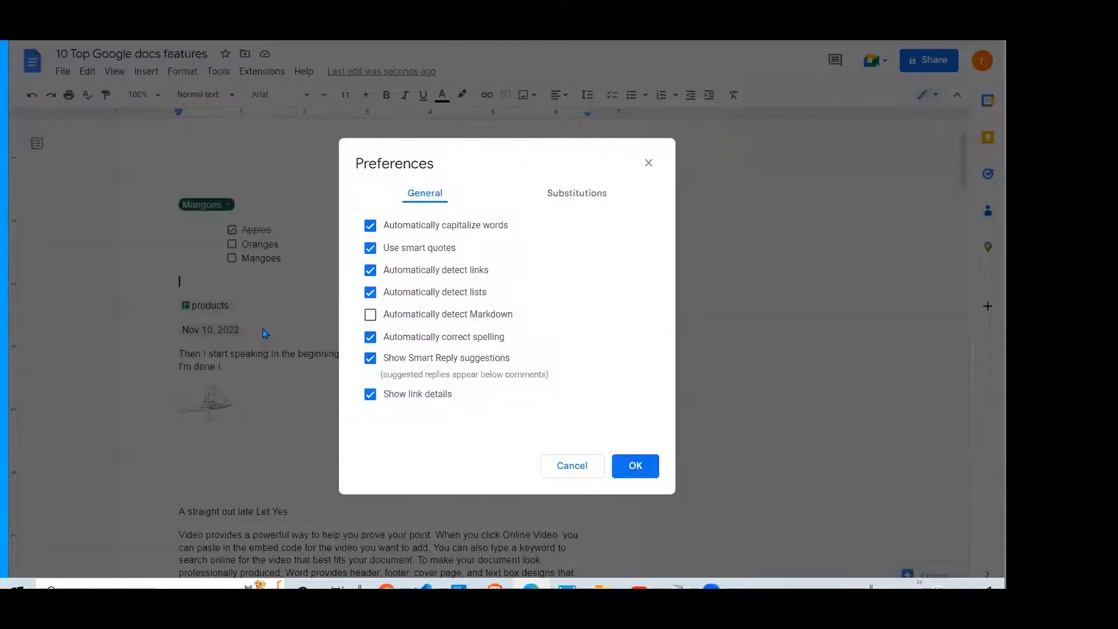
{"action": "left_click", "coordinate": [591, 200]}
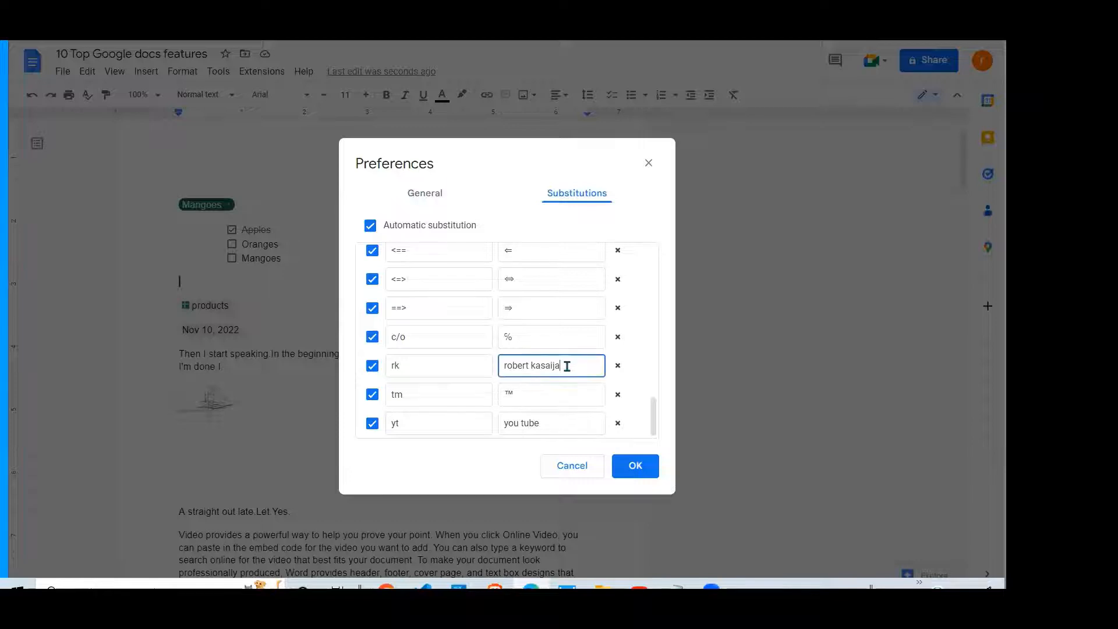
{"action": "left_click", "coordinate": [618, 366]}
Add an automatic substitution that replaces "tiam" with "This is a man" and save the preferences
{"action": "left_click_drag", "start_coordinate": [653, 412], "coordinate": [652, 242]}
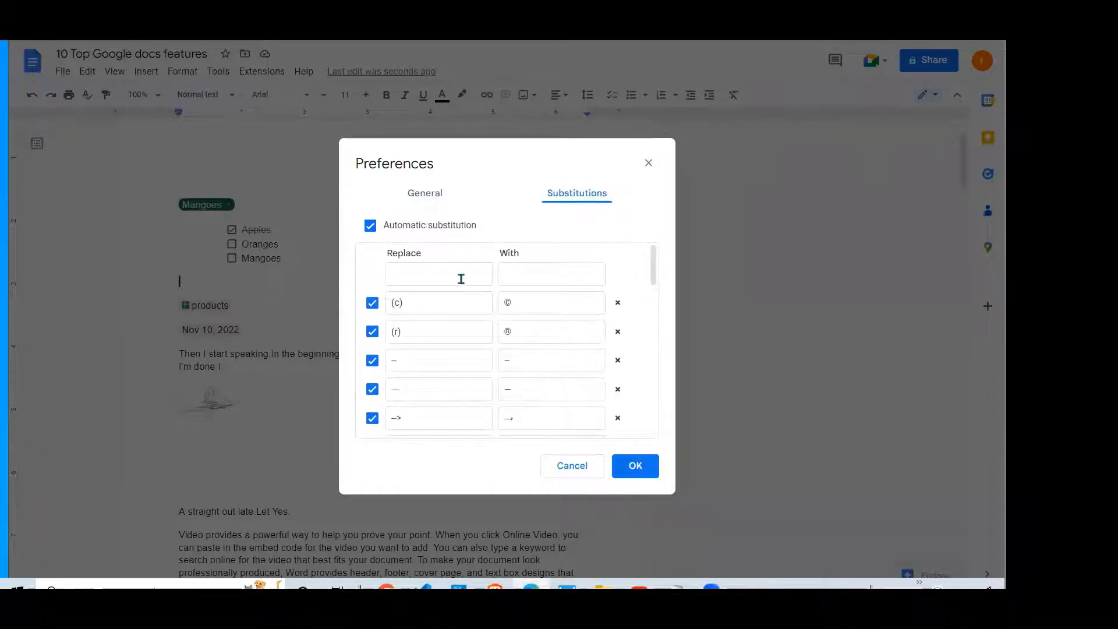
{"action": "left_click", "coordinate": [429, 276]}
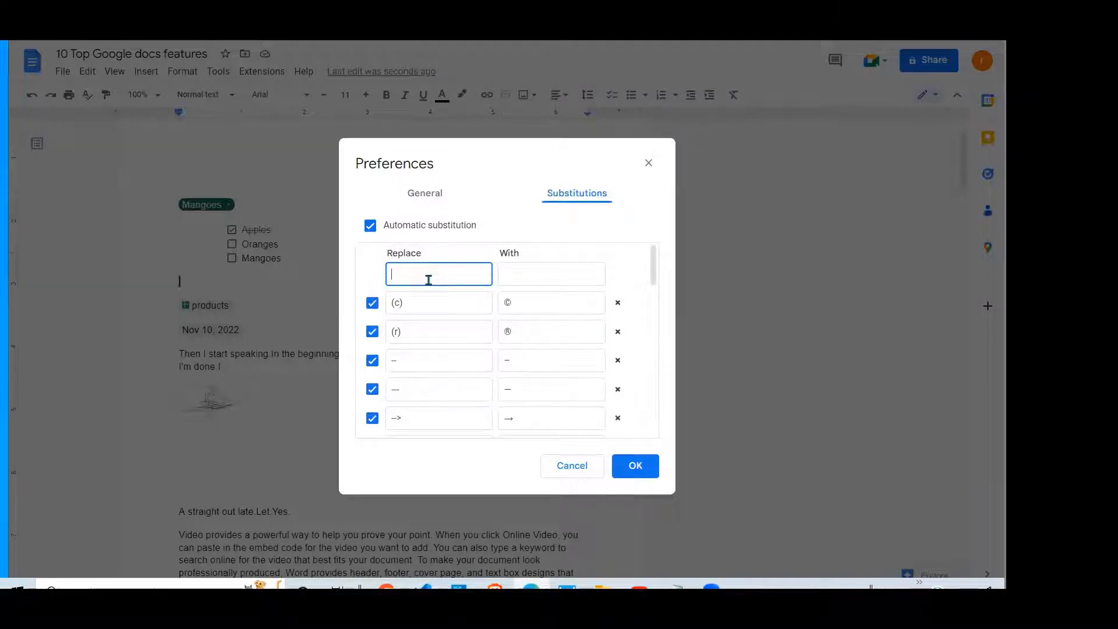
{"action": "type", "text": "tiam"}
{"action": "left_click", "coordinate": [511, 277]}
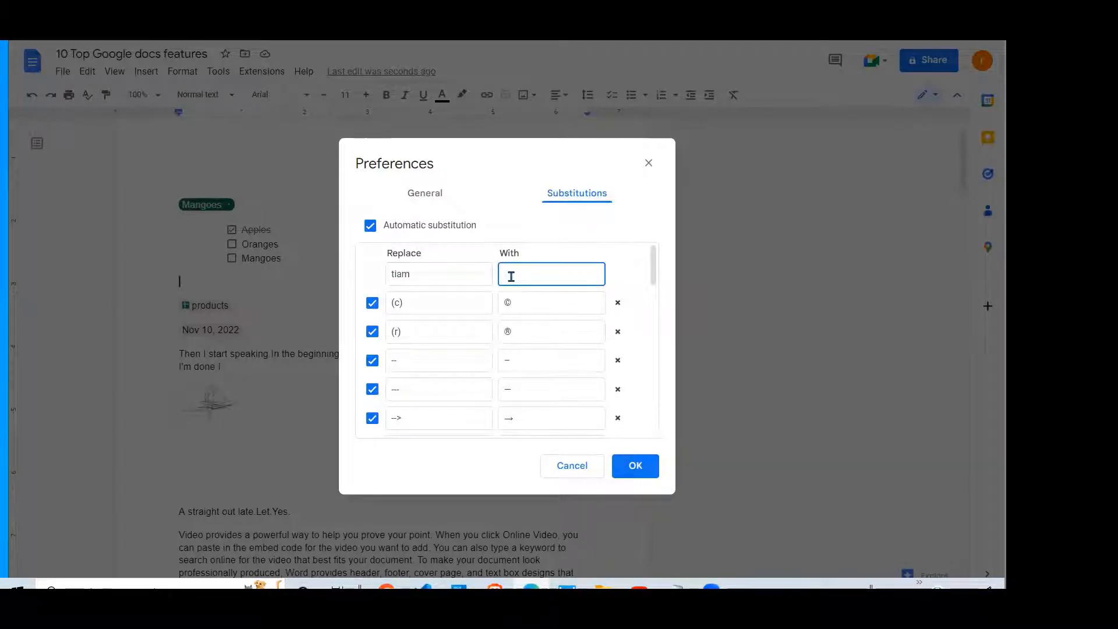
{"action": "type", "text": "The "}
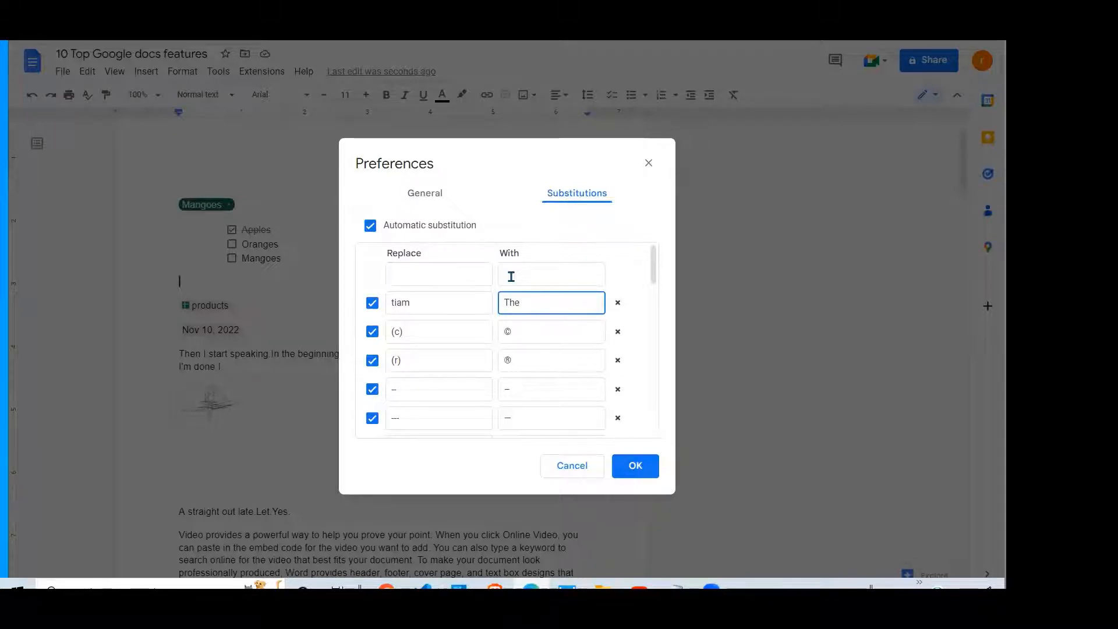
{"action": "type", "text": "is is "}
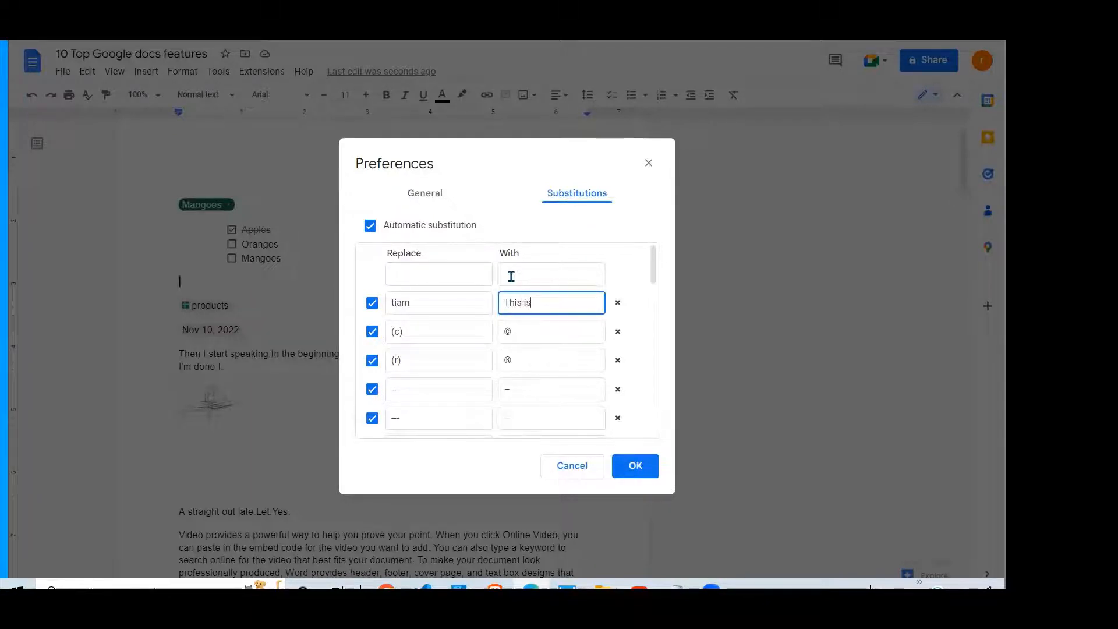
{"action": "type", "text": "a man"}
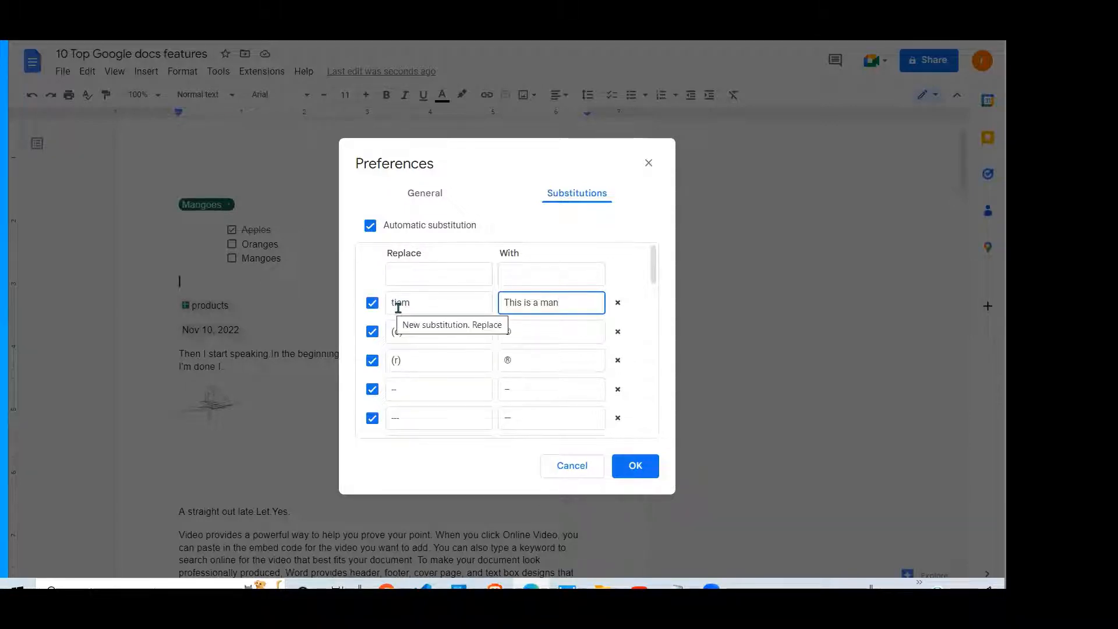
{"action": "left_click", "coordinate": [643, 469]}
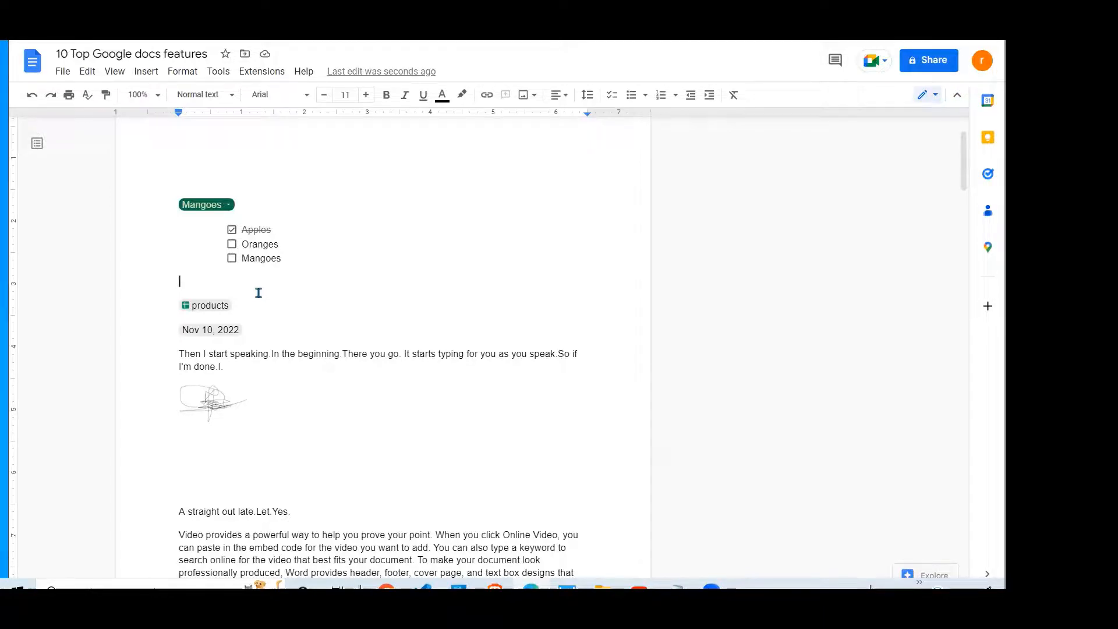
Try out the "tiam" substitution by entering it on two separate lines below the checklist
{"action": "type", "text": "tiaman"}
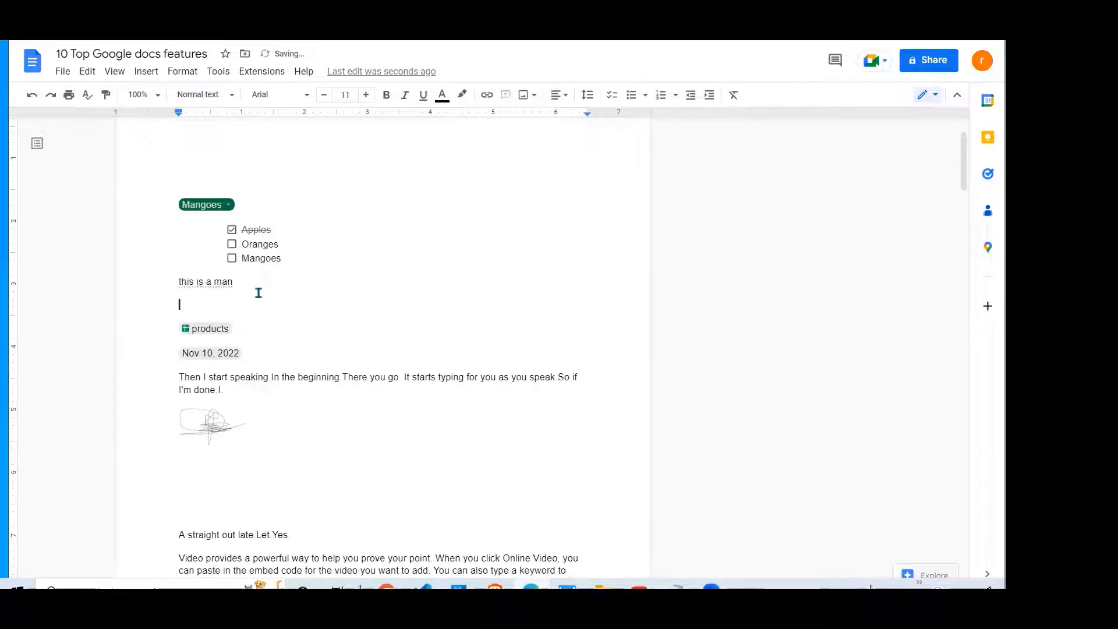
{"action": "left_click_drag", "start_coordinate": [175, 284], "coordinate": [260, 278]}
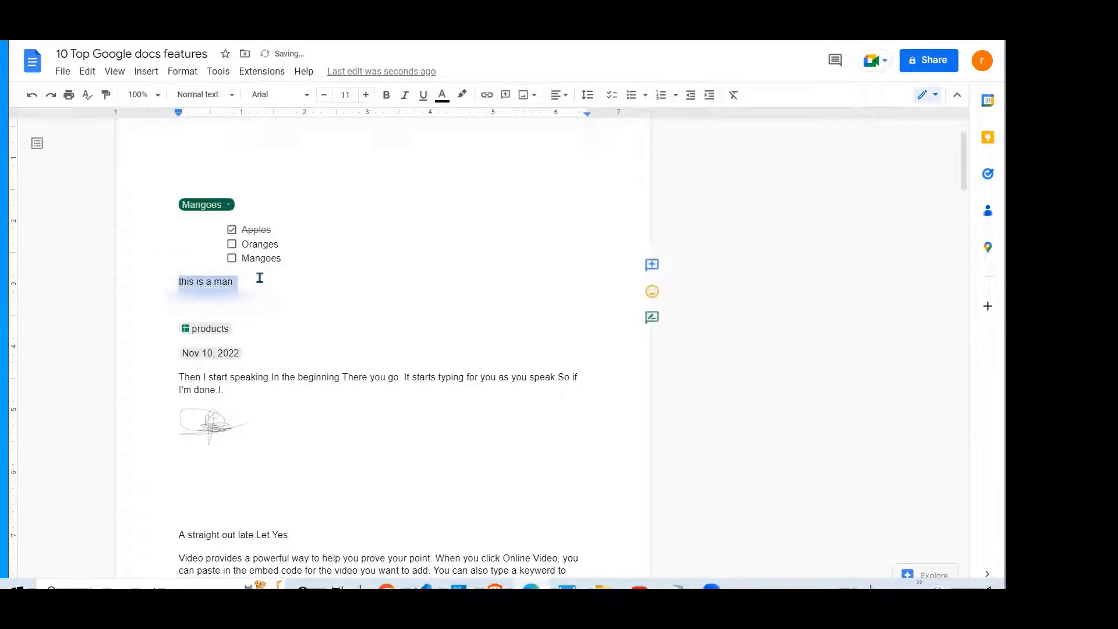
{"action": "left_click", "coordinate": [260, 309]}
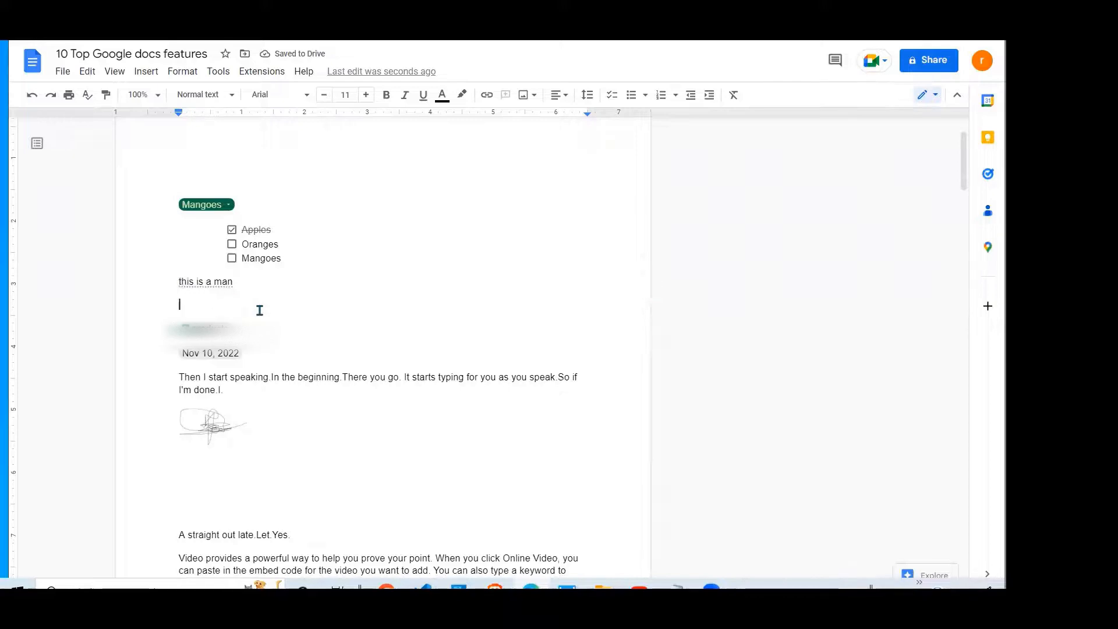
{"action": "type", "text": "tia"}
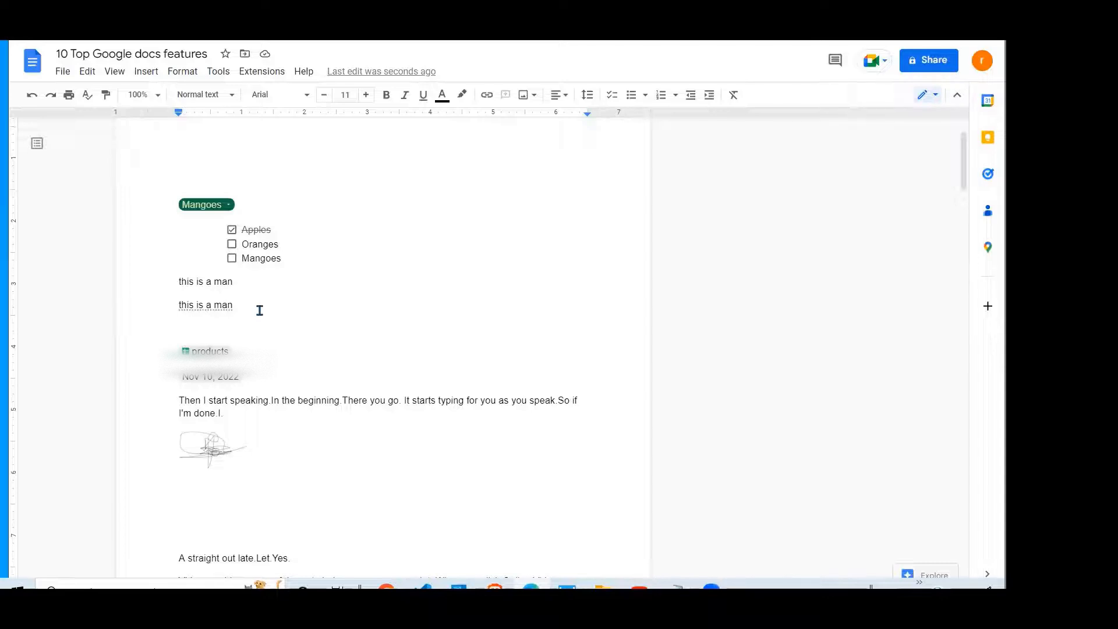
Insert a smart chip linking to the products spreadsheet on a new line below the two "this is a man" lines
{"action": "key", "text": "Return"}
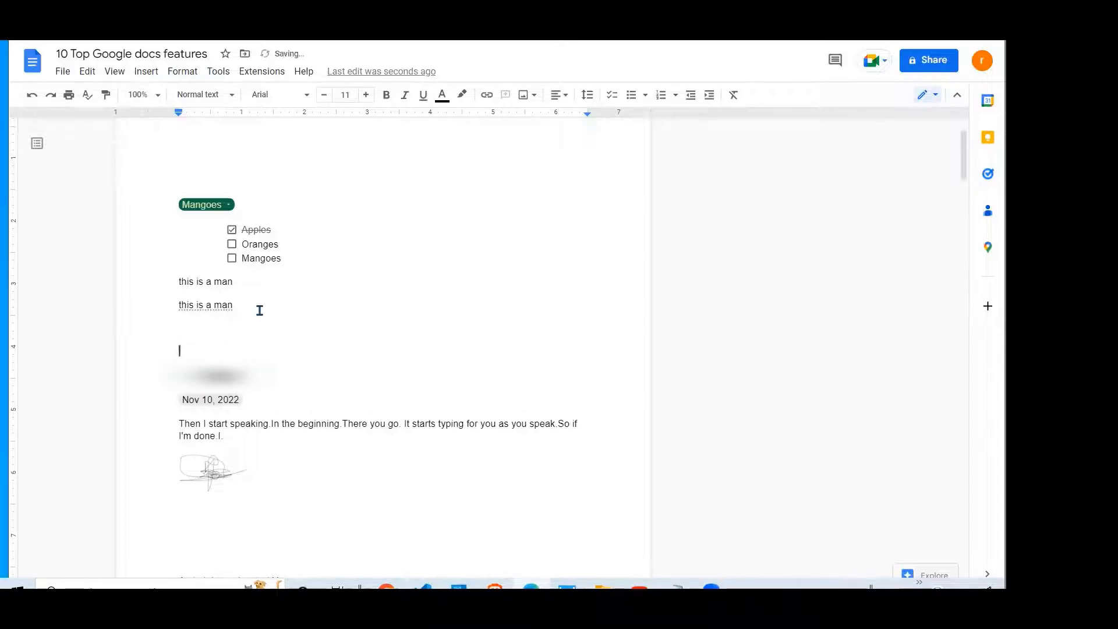
{"action": "key", "text": "Up"}
{"action": "key", "text": "Return"}
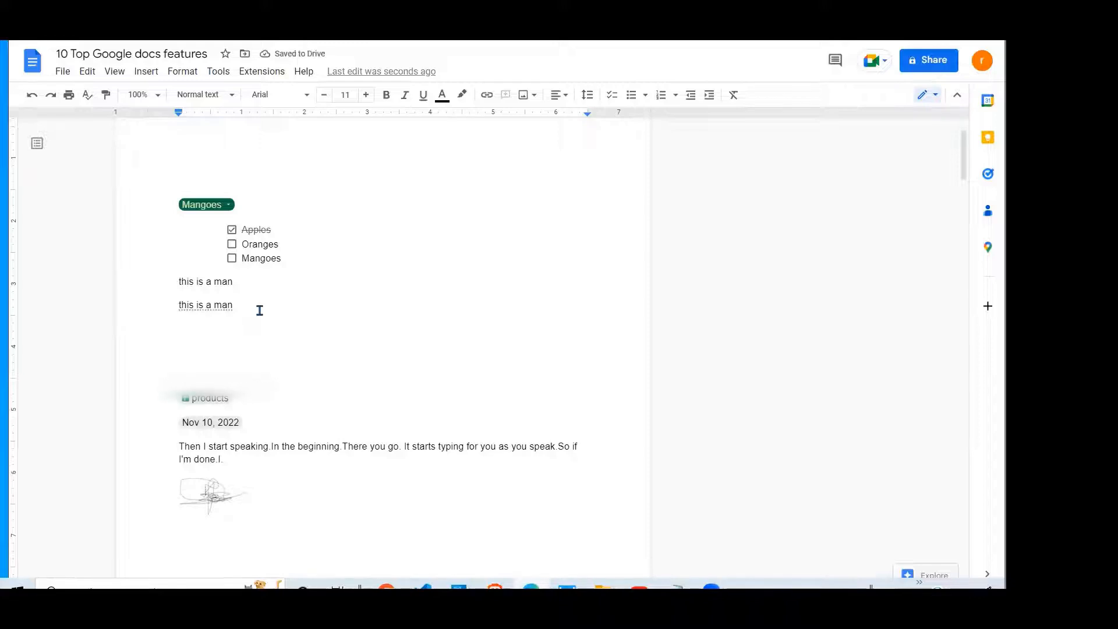
{"action": "type", "text": "@"}
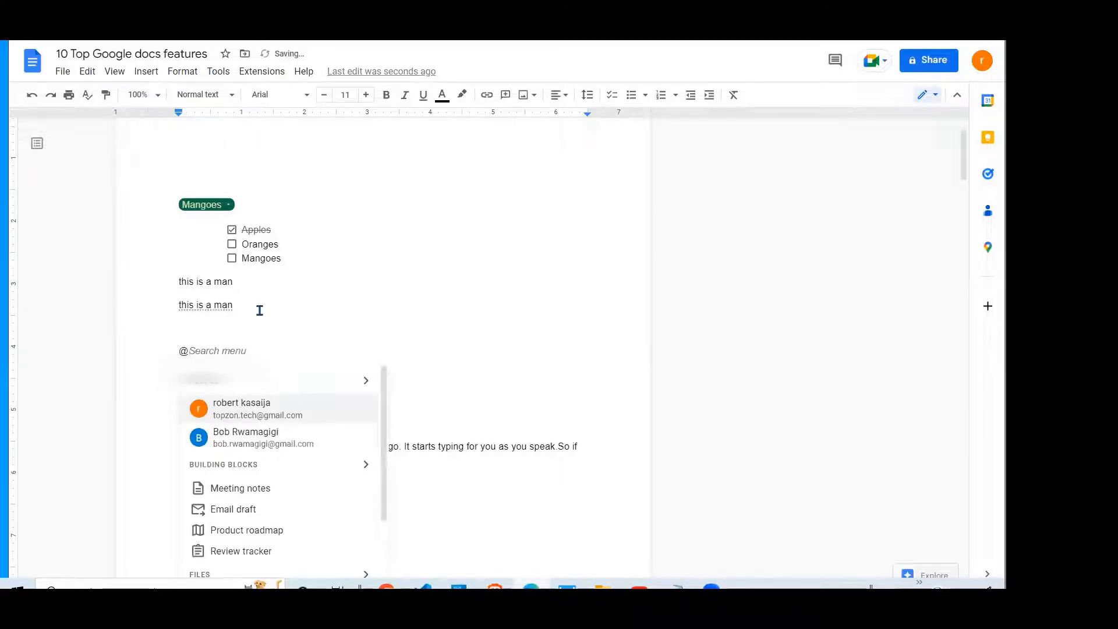
{"action": "left_click_drag", "start_coordinate": [385, 402], "coordinate": [385, 455]}
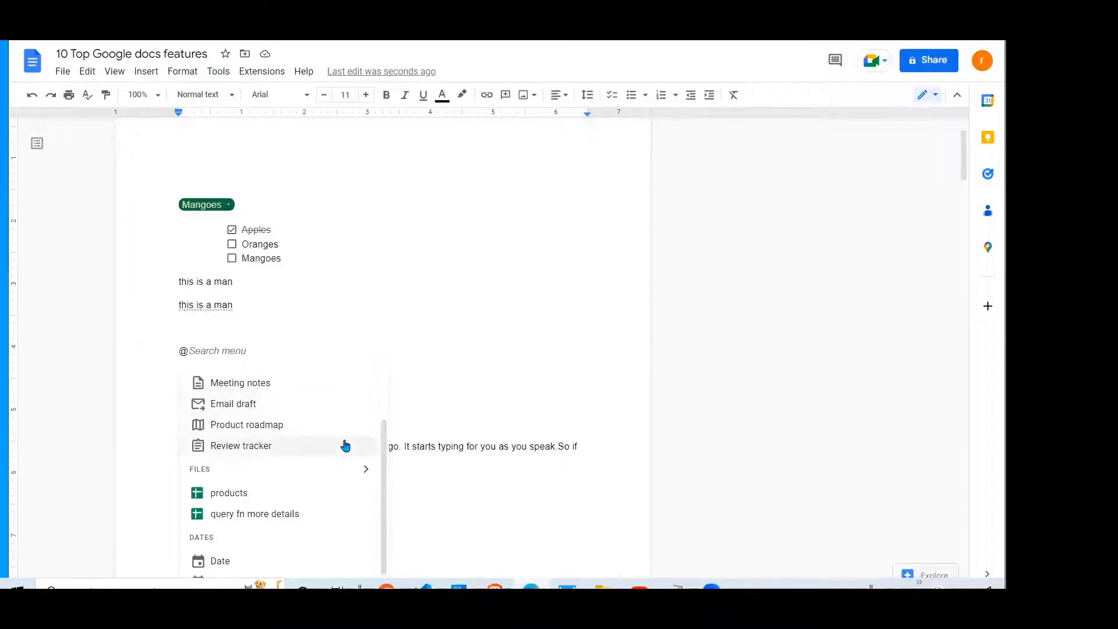
{"action": "left_click_drag", "start_coordinate": [384, 443], "coordinate": [384, 473]}
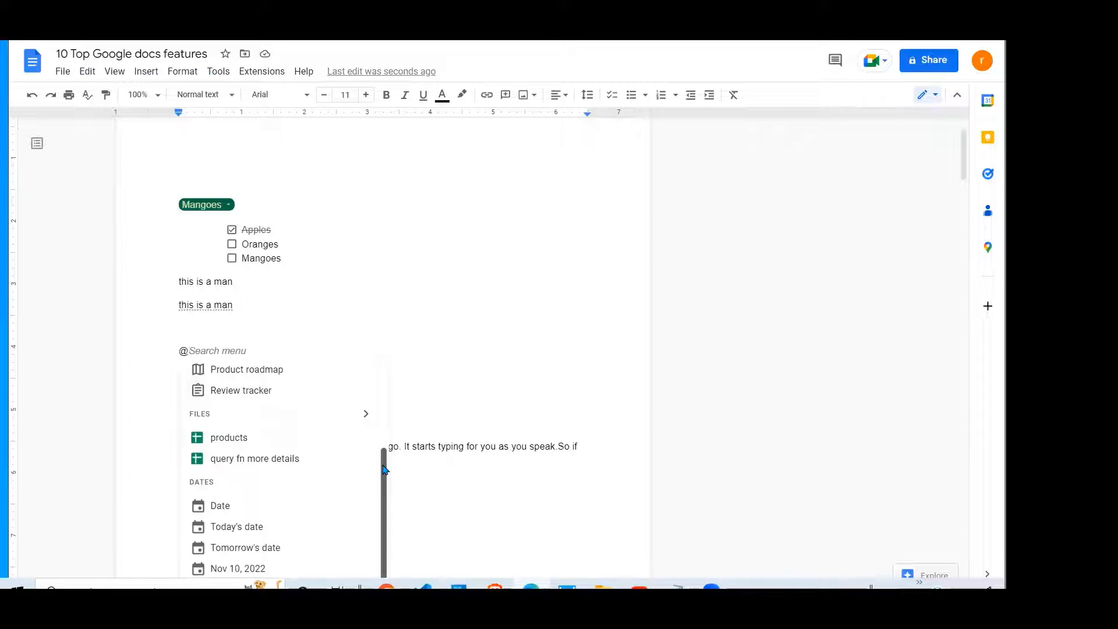
{"action": "left_click", "coordinate": [226, 441]}
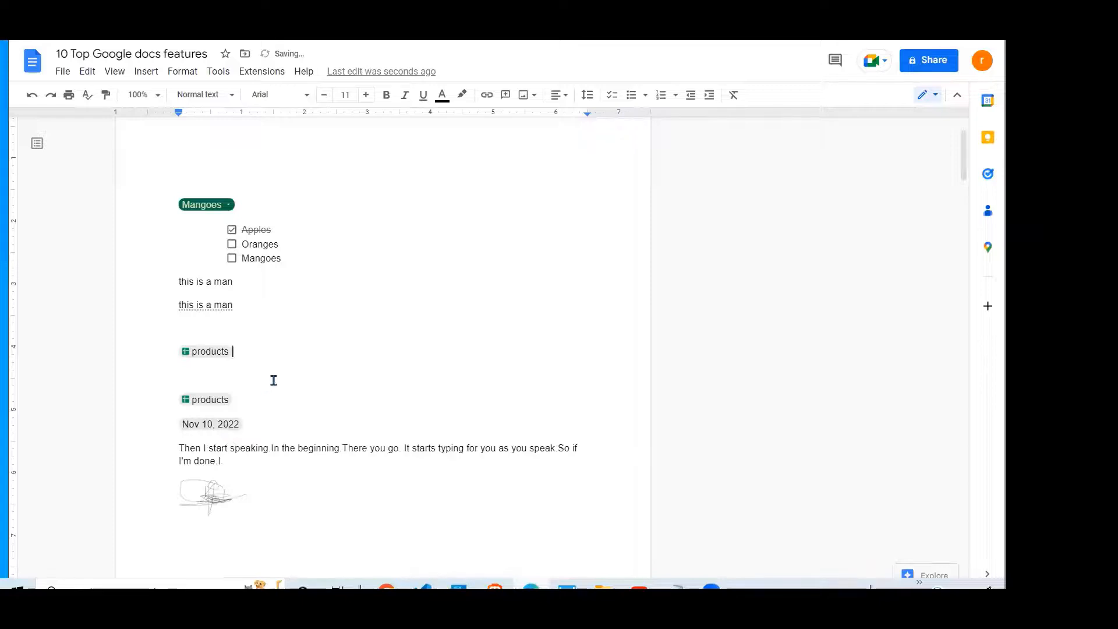
Insert a Nov 10, 2022 date chip on a new line directly below the new products chip
{"action": "key", "text": "Return"}
{"action": "type", "text": "@"}
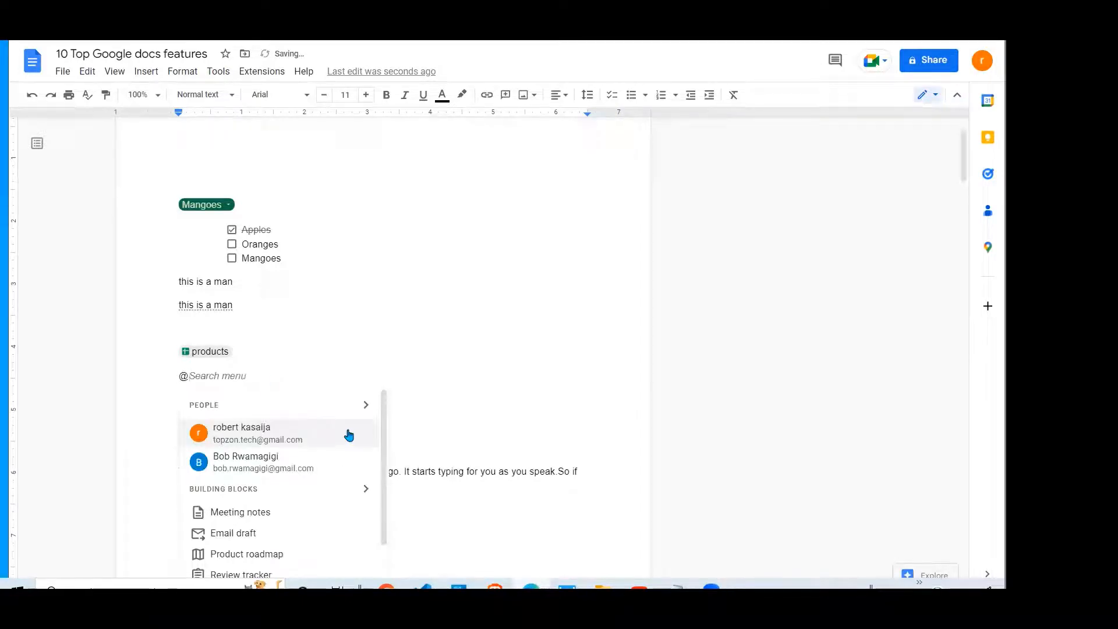
{"action": "scroll", "coordinate": [381, 539], "scroll_direction": "down", "scroll_amount": 3}
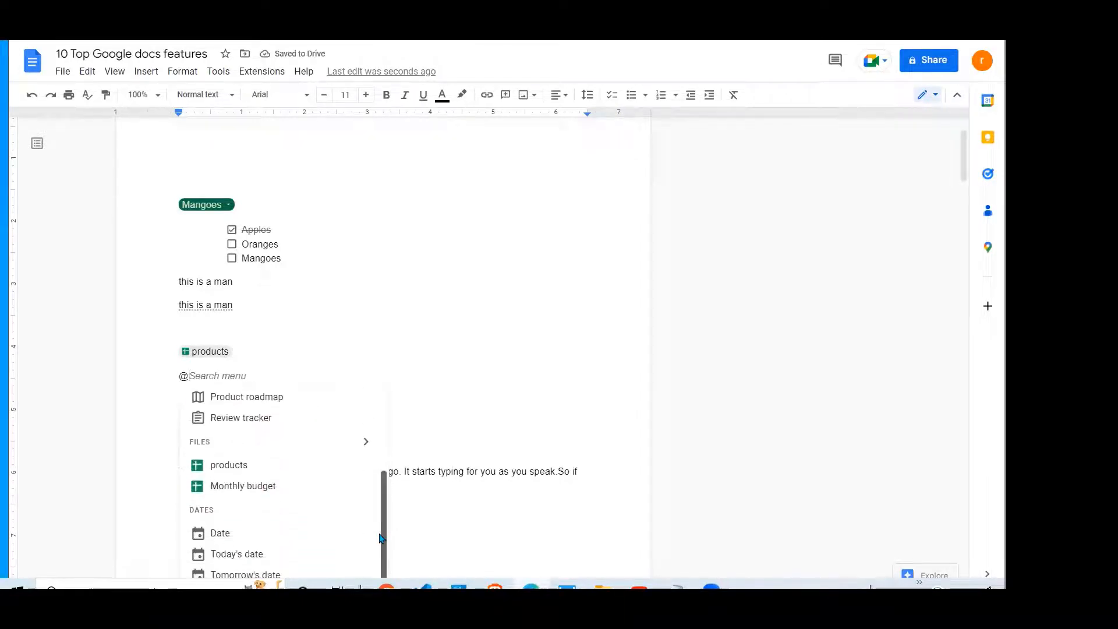
{"action": "scroll", "coordinate": [382, 538], "scroll_direction": "down", "scroll_amount": 2}
{"action": "left_click", "coordinate": [275, 517]}
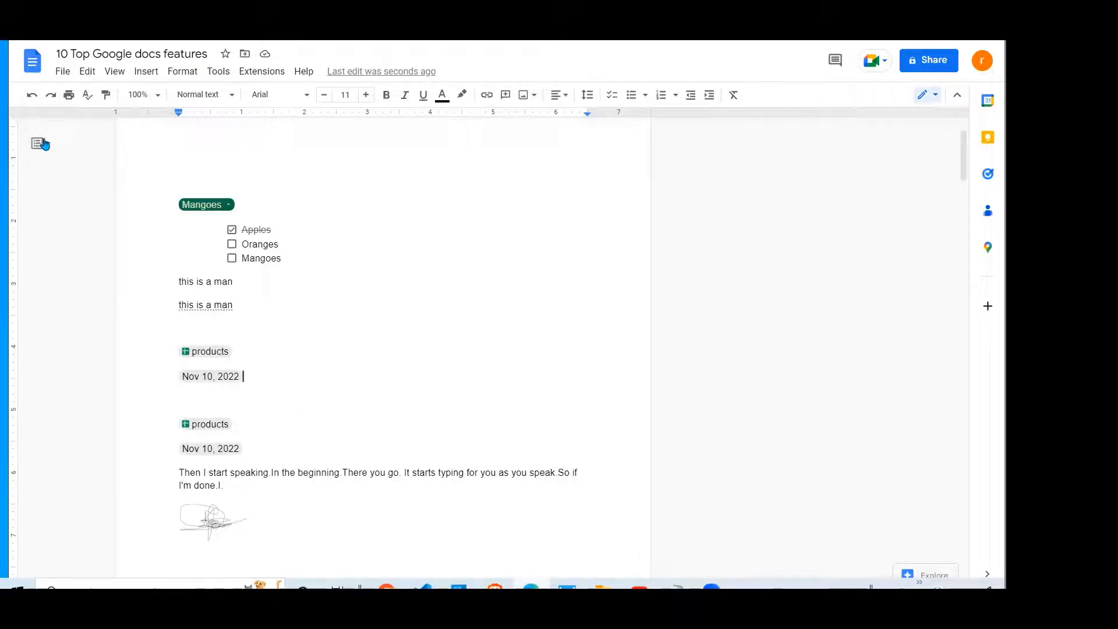
Make the document available offline and remove its offline access again
{"action": "left_click", "coordinate": [64, 72]}
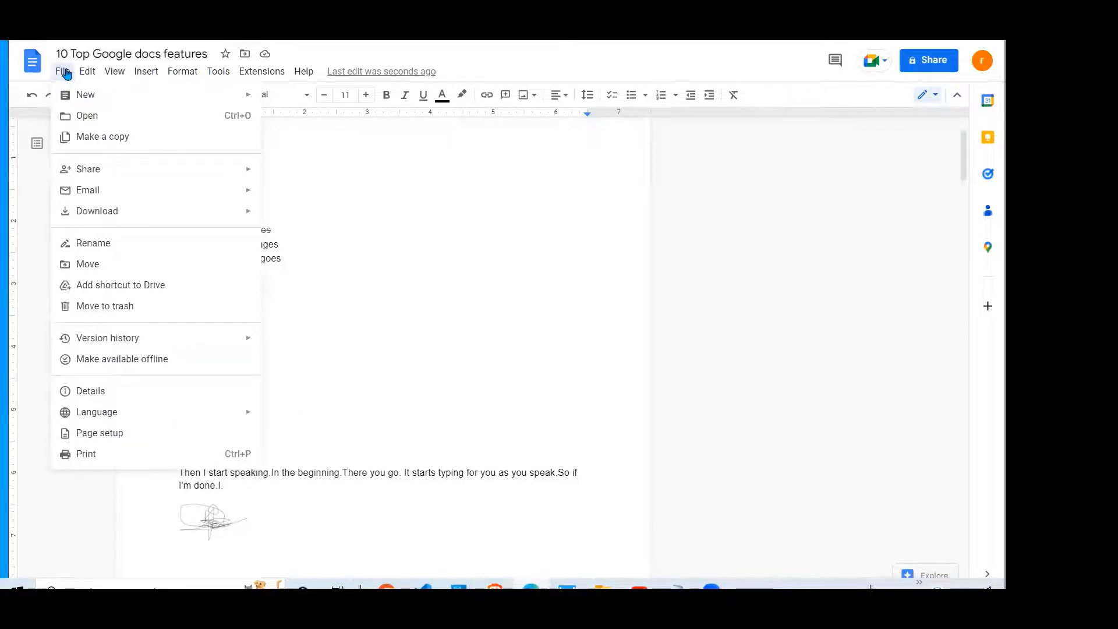
{"action": "left_click", "coordinate": [121, 365]}
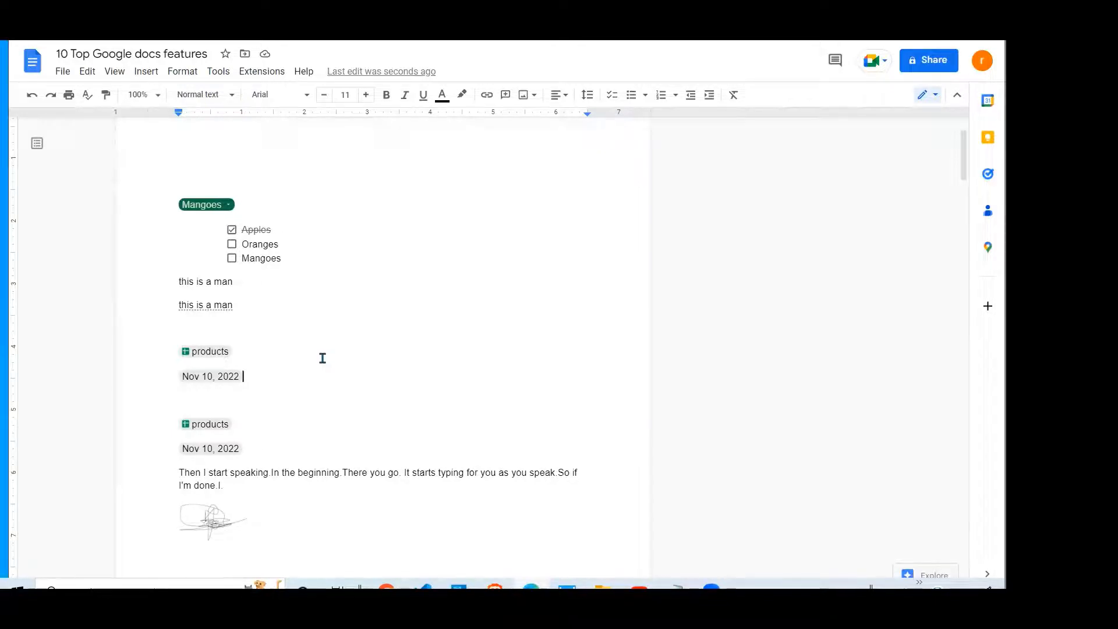
{"action": "left_click", "coordinate": [62, 73]}
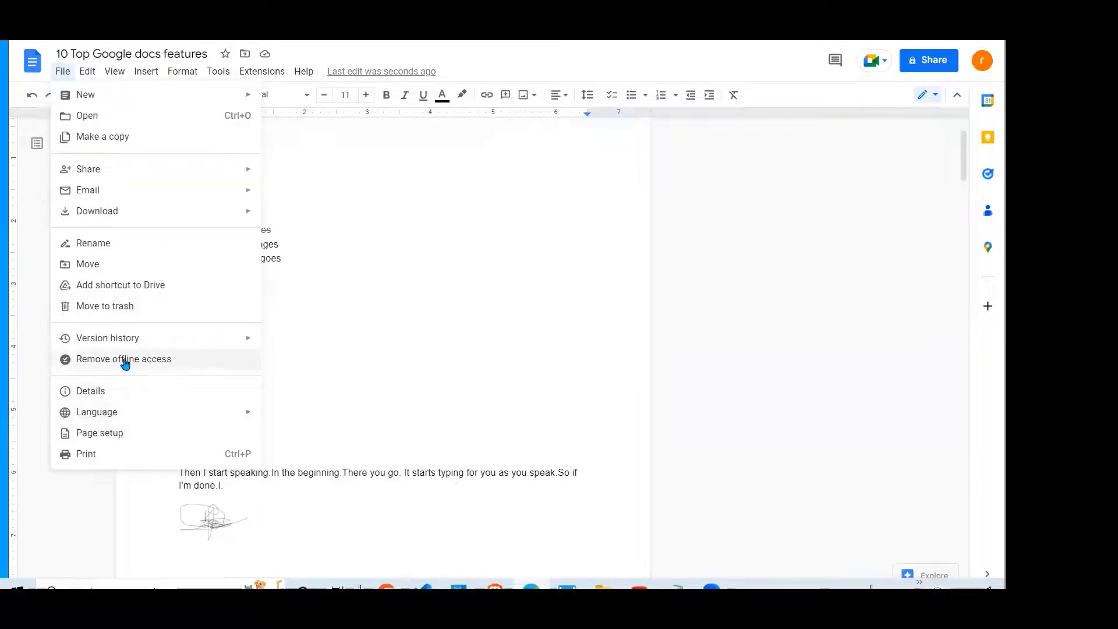
{"action": "left_click", "coordinate": [125, 363]}
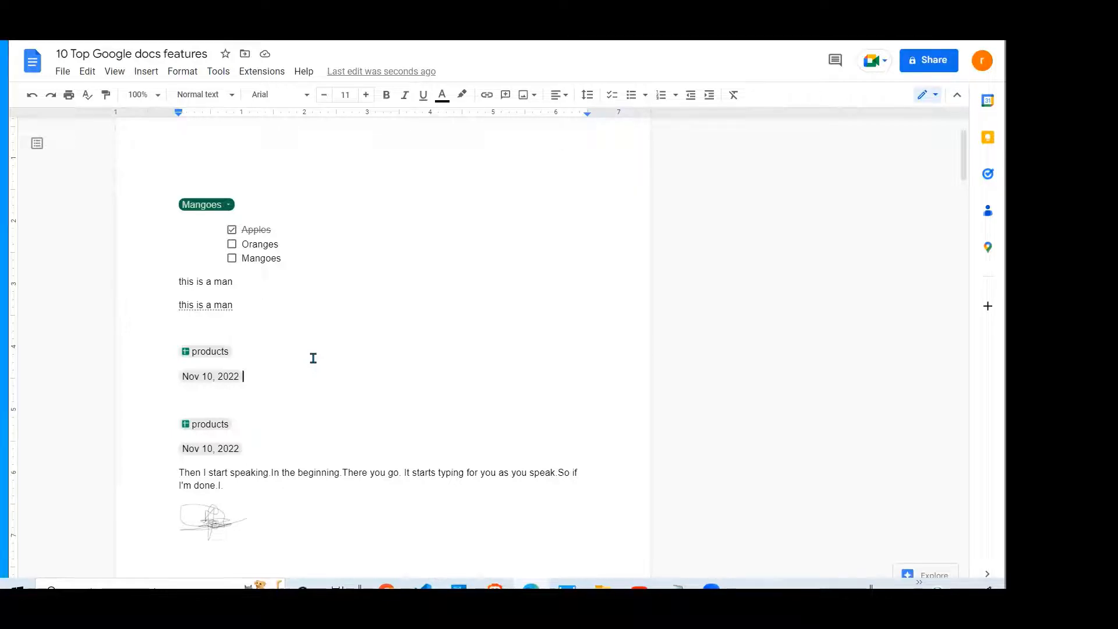
Dictate a paragraph starting "So when I click on that" with voice typing below the new date chip, stop recording and select the paragraph
{"action": "left_click", "coordinate": [203, 410]}
{"action": "left_click", "coordinate": [220, 72]}
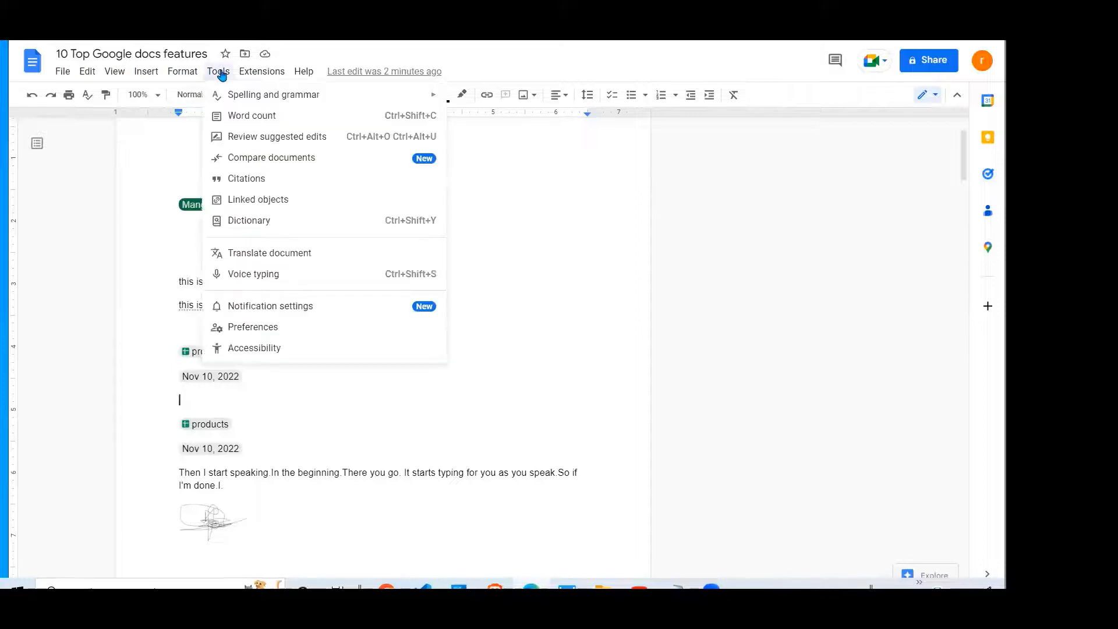
{"action": "left_click", "coordinate": [246, 277]}
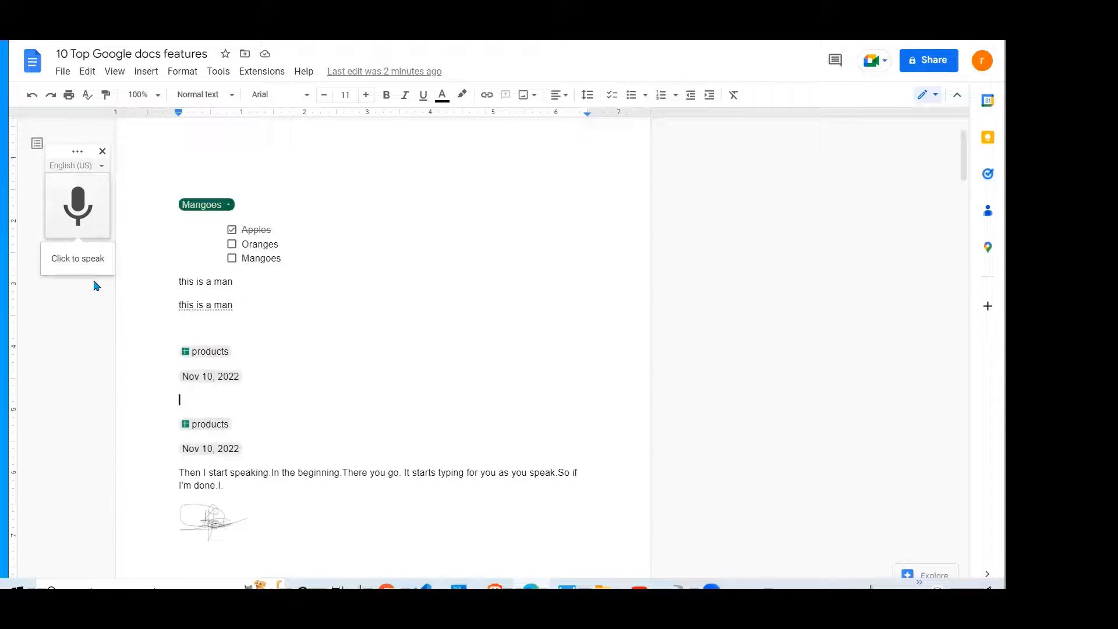
{"action": "left_click", "coordinate": [81, 216]}
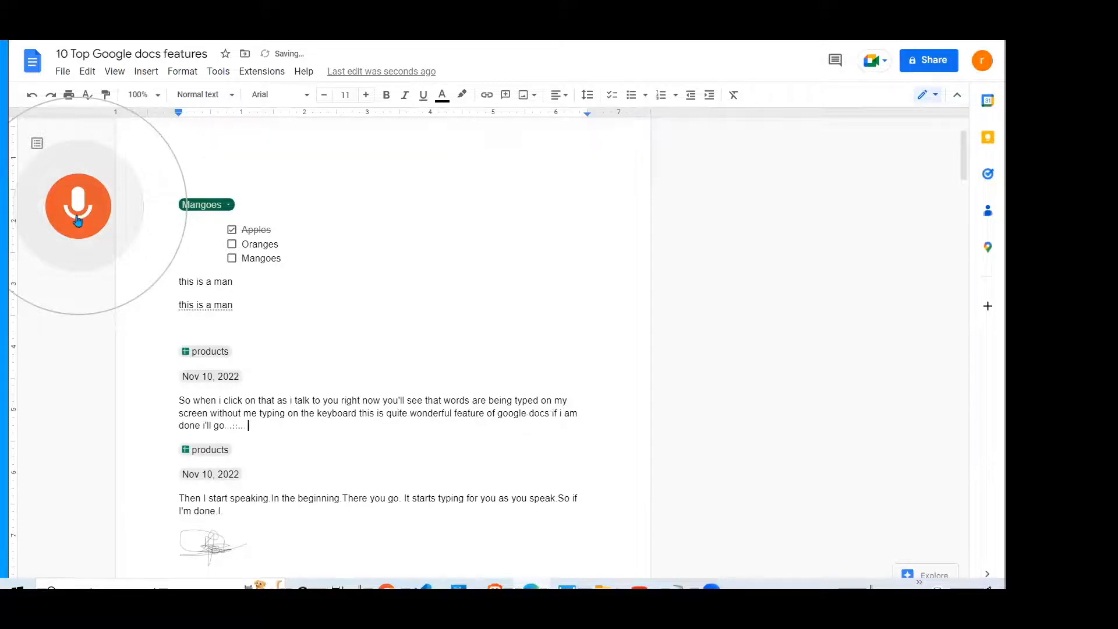
{"action": "left_click", "coordinate": [78, 222]}
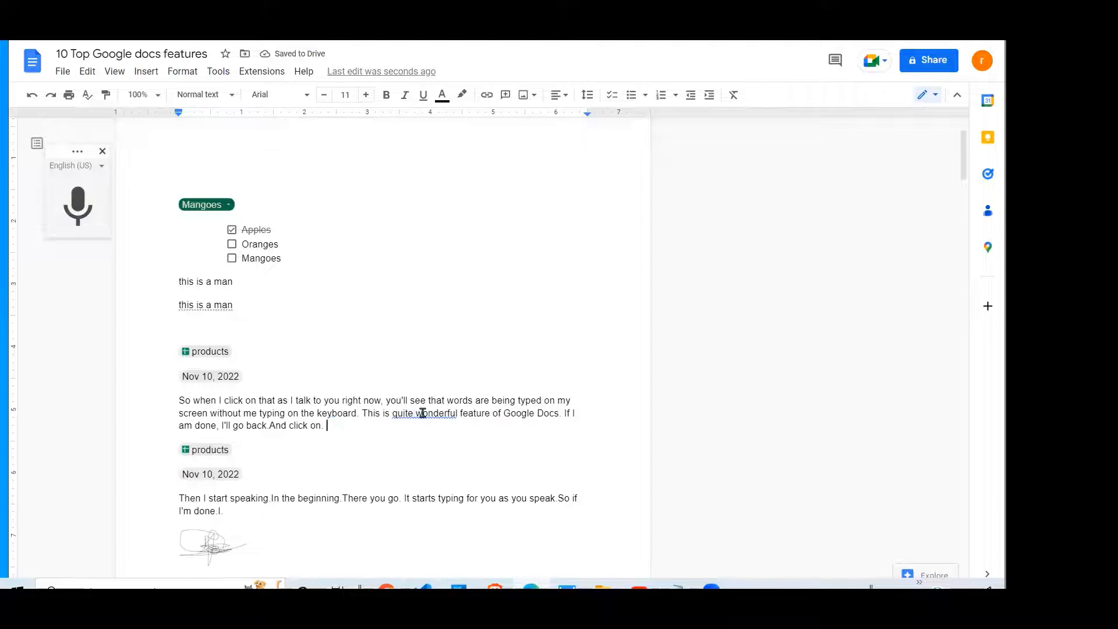
{"action": "left_click_drag", "start_coordinate": [180, 398], "coordinate": [406, 425]}
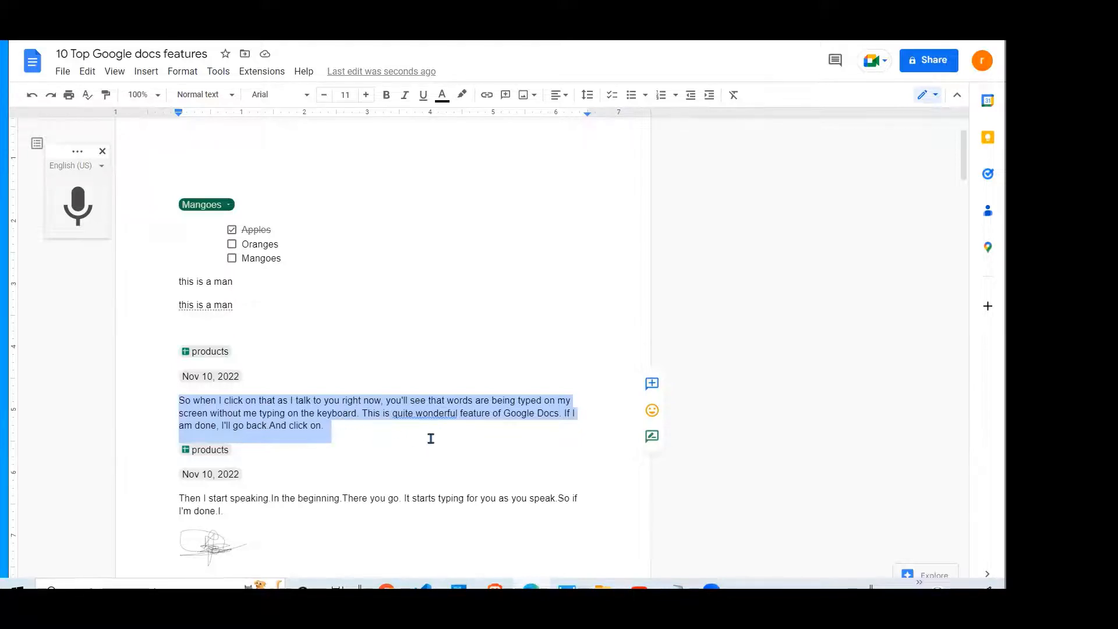
Close voice typing and add two blank lines below the dictated paragraph
{"action": "left_click", "coordinate": [103, 152]}
{"action": "left_click", "coordinate": [335, 429]}
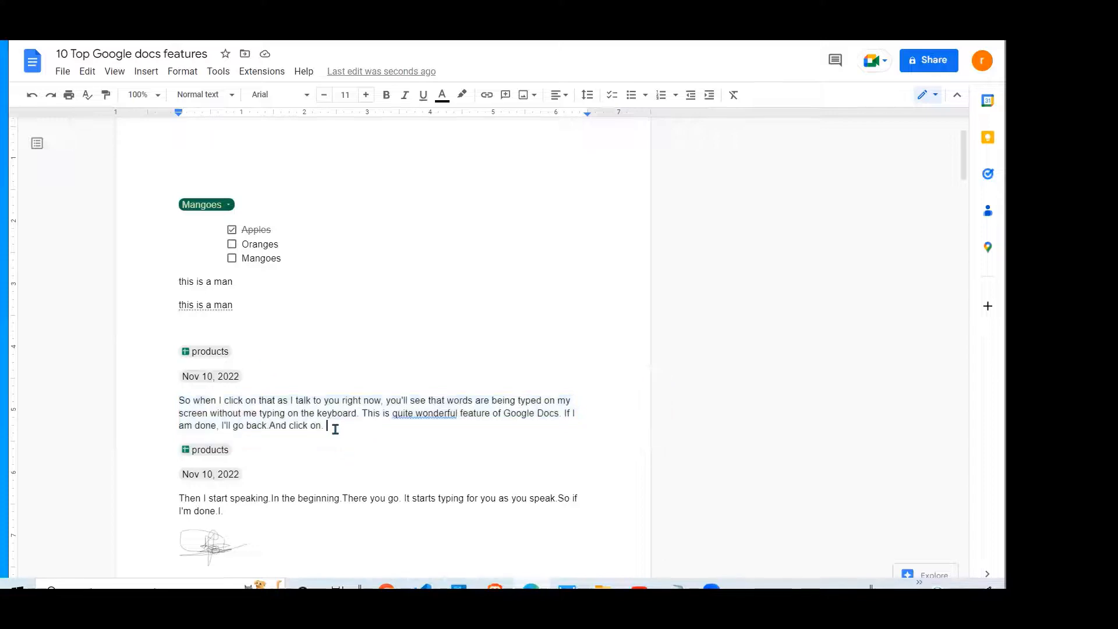
{"action": "key", "text": "Return"}
{"action": "key", "text": "Return"}
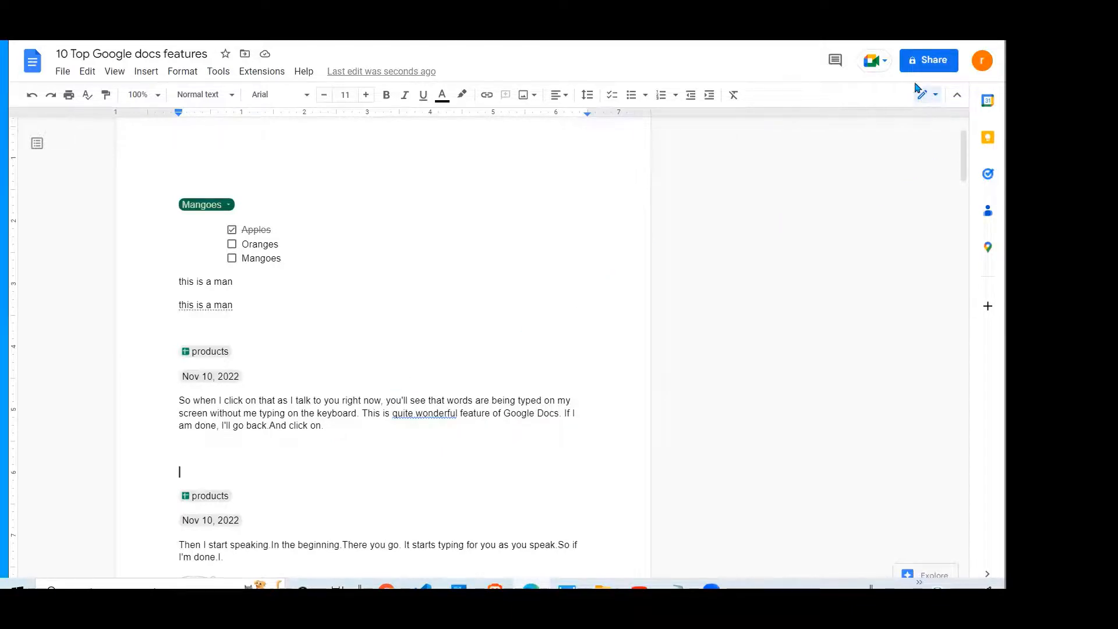
Switch to suggesting mode, add the suggested text "Thsus i shsi a suggestion" below the dictated paragraph and reject that suggestion
{"action": "left_click", "coordinate": [935, 95]}
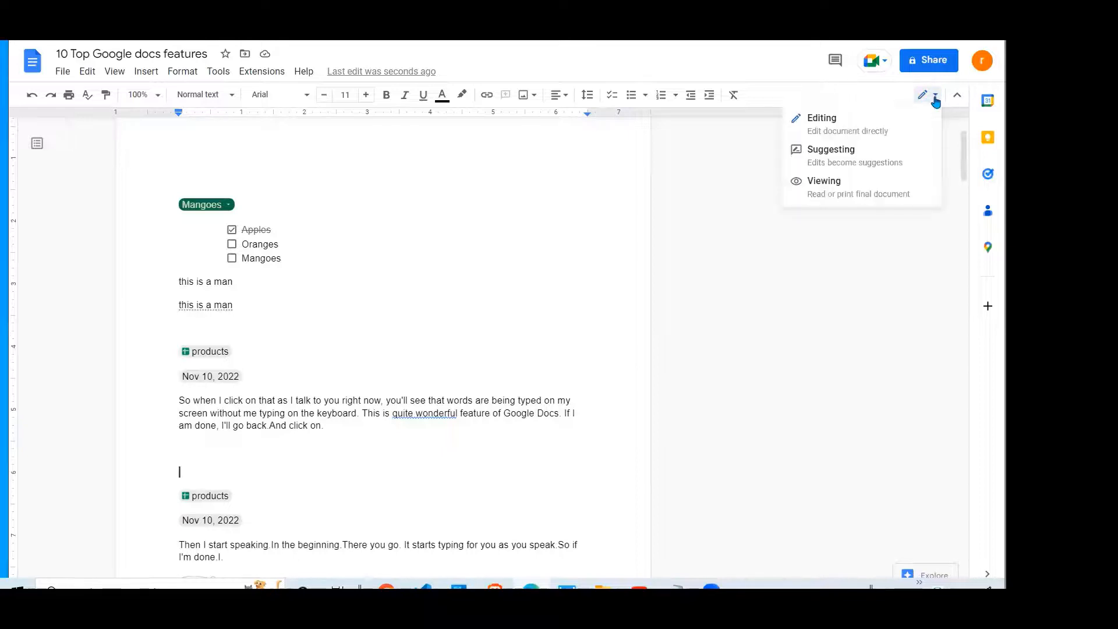
{"action": "left_click", "coordinate": [831, 164]}
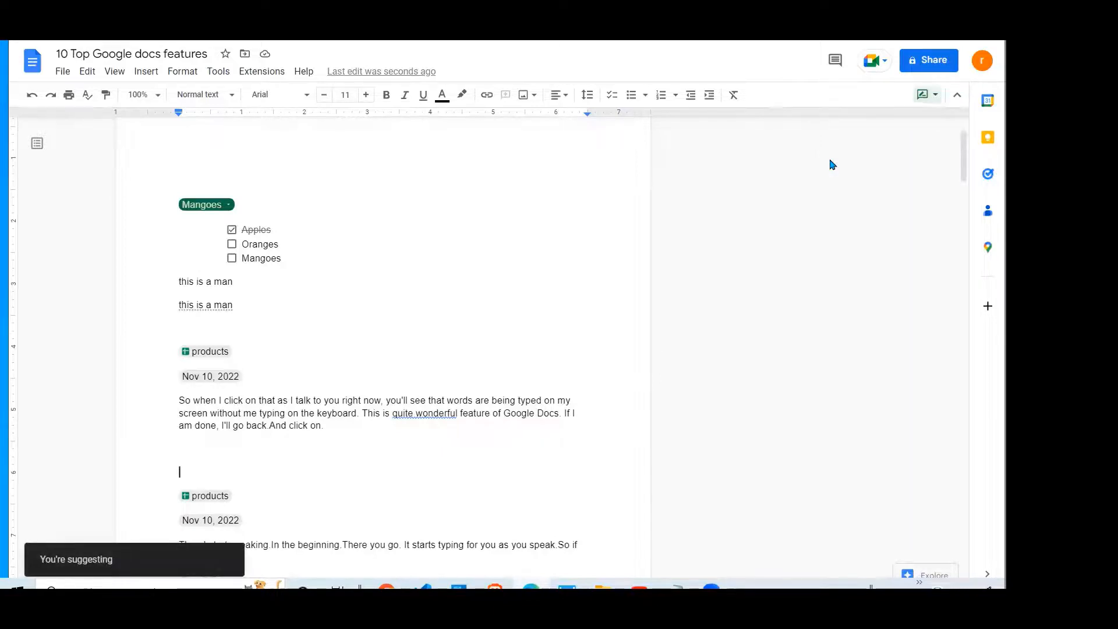
{"action": "type", "text": "Thsus "}
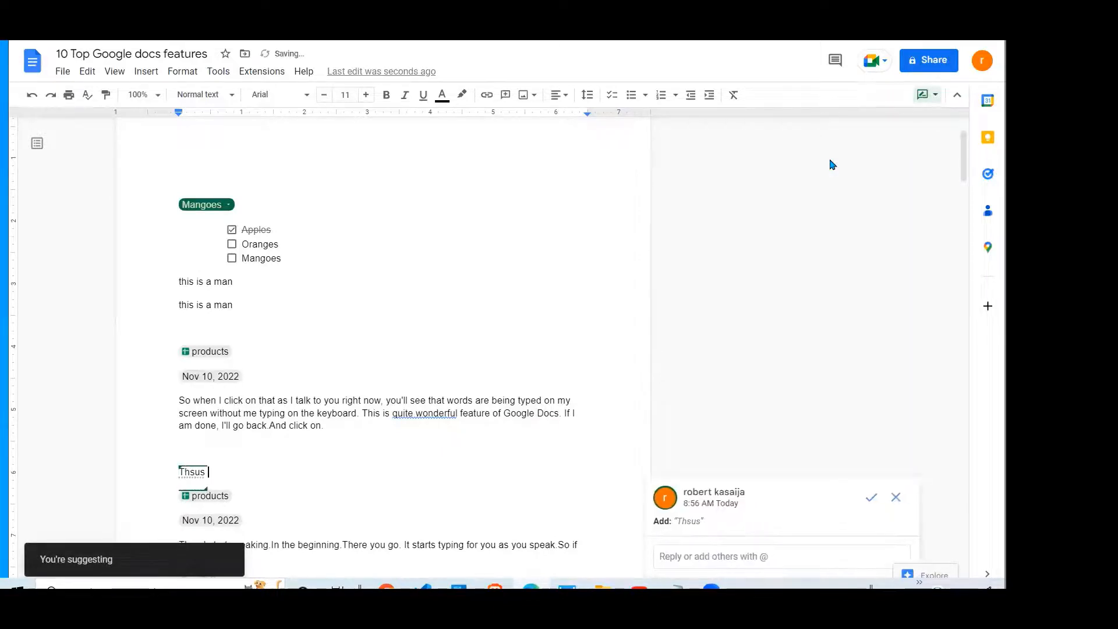
{"action": "type", "text": "i shsi a suggestion"}
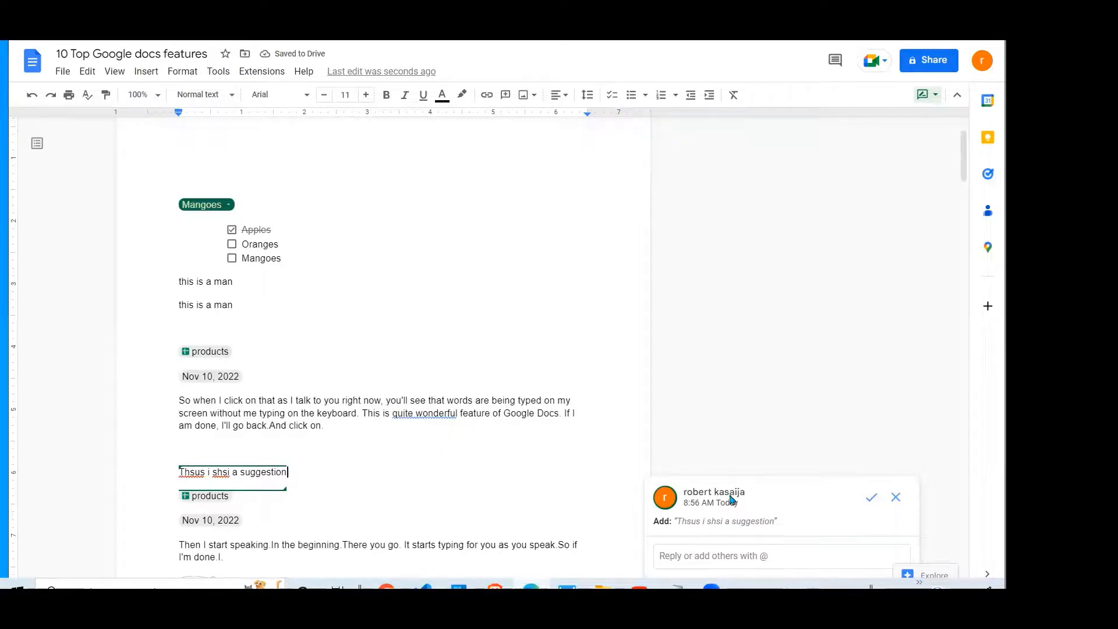
{"action": "left_click", "coordinate": [896, 499]}
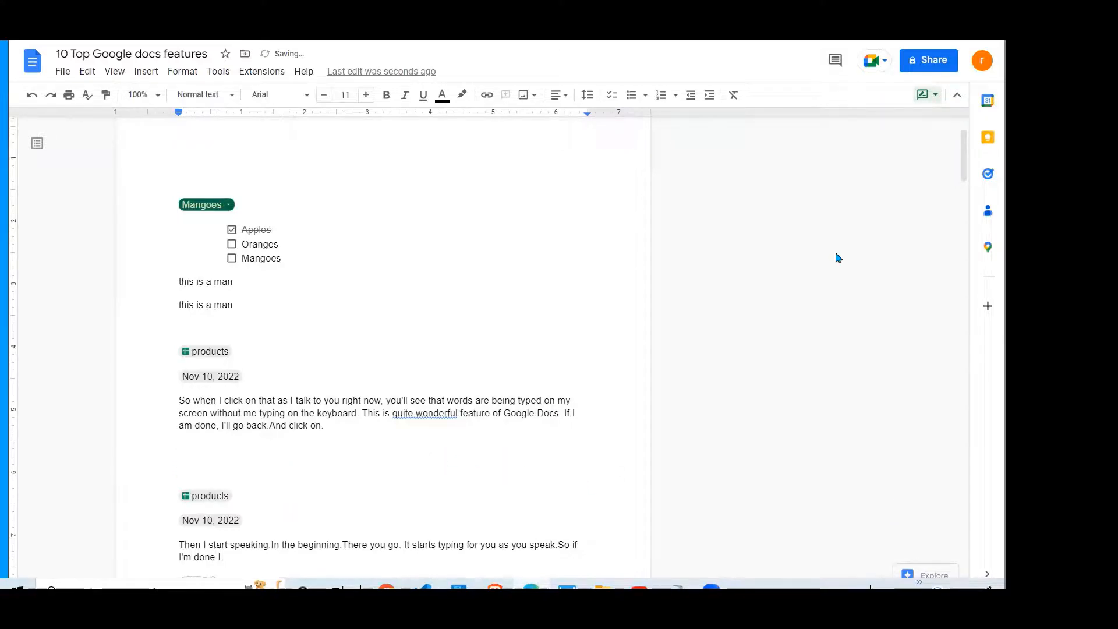
{"action": "left_click", "coordinate": [957, 97]}
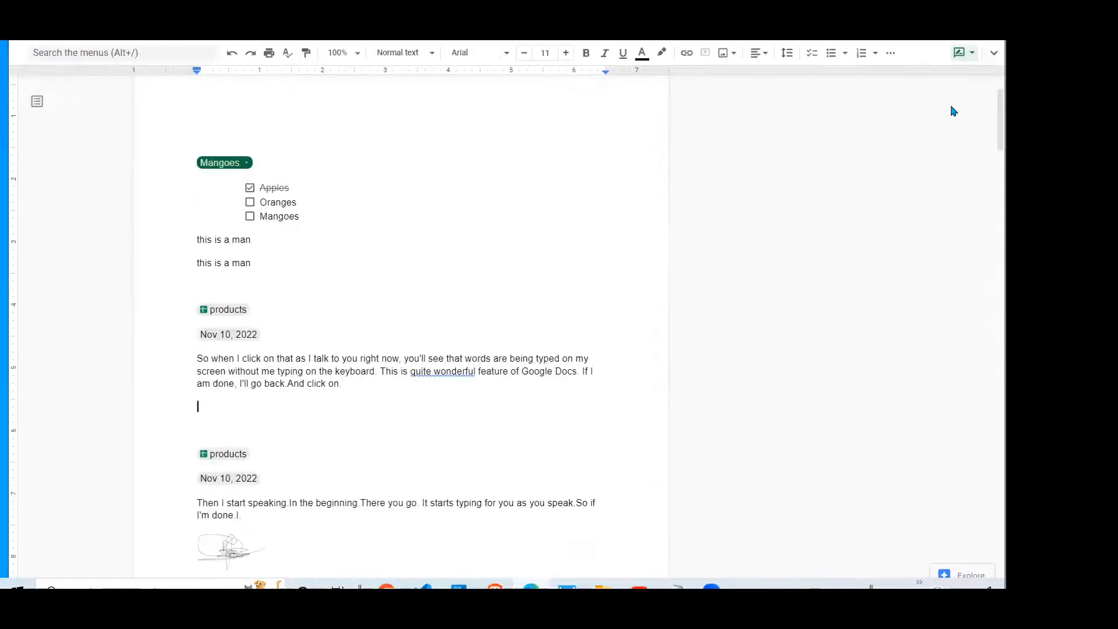
{"action": "left_click", "coordinate": [994, 52]}
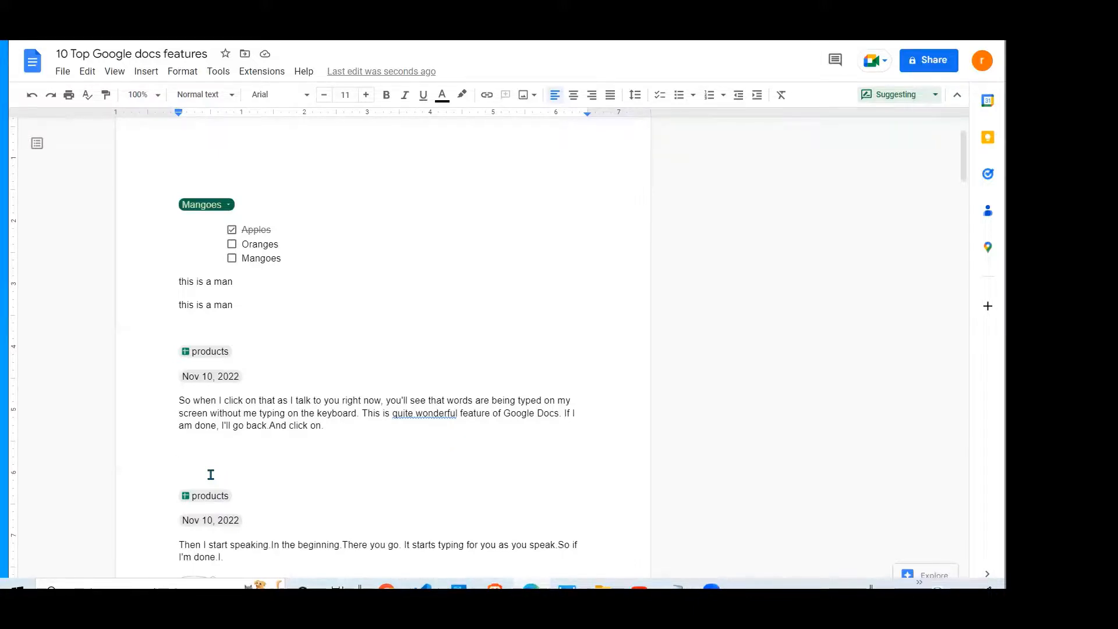
{"action": "left_click", "coordinate": [146, 74]}
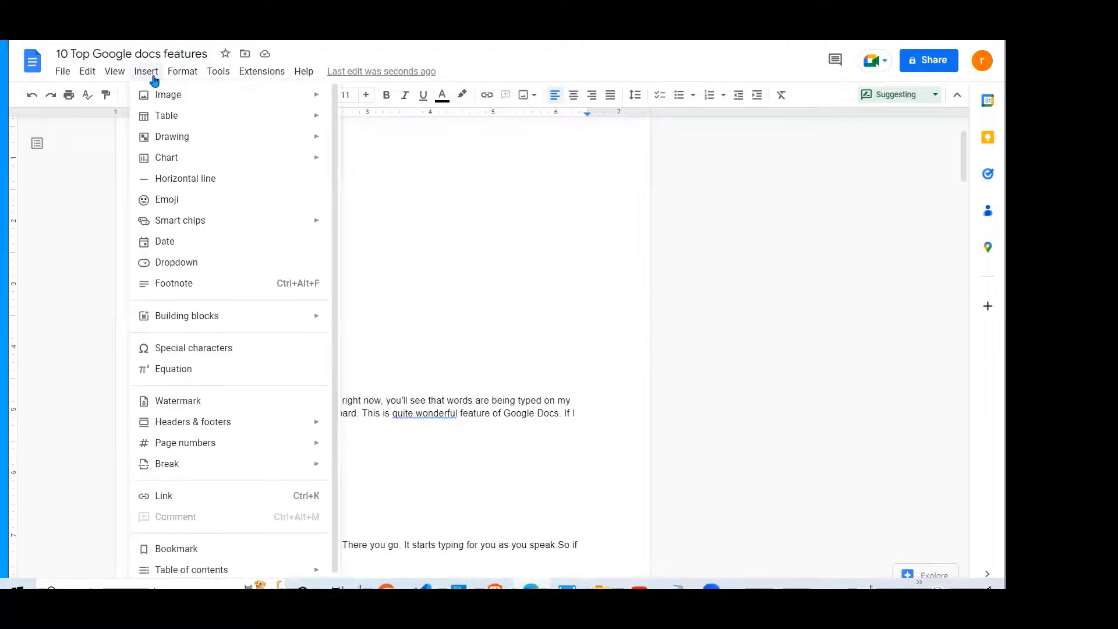
{"action": "mouse_move", "coordinate": [170, 142]}
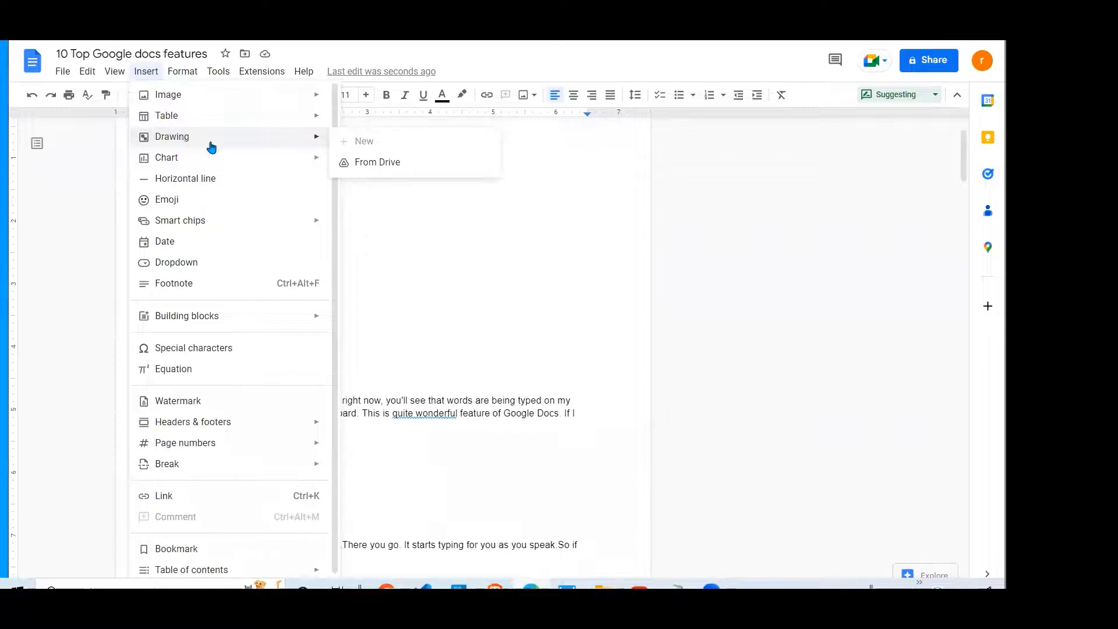
{"action": "left_click", "coordinate": [365, 432]}
{"action": "left_click", "coordinate": [215, 459]}
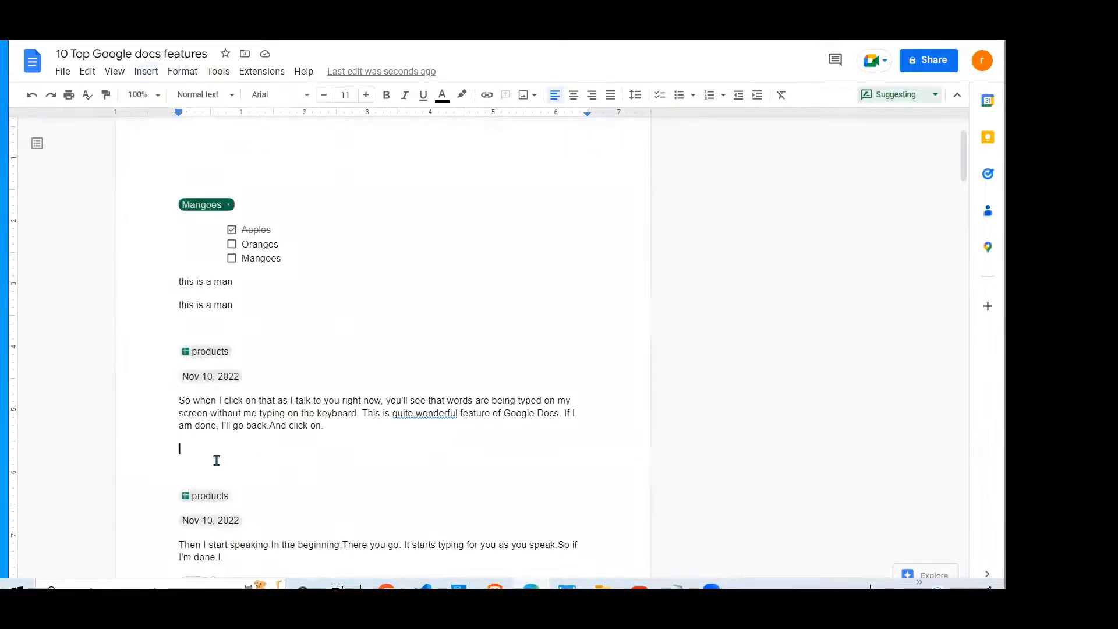
{"action": "left_click", "coordinate": [182, 71]}
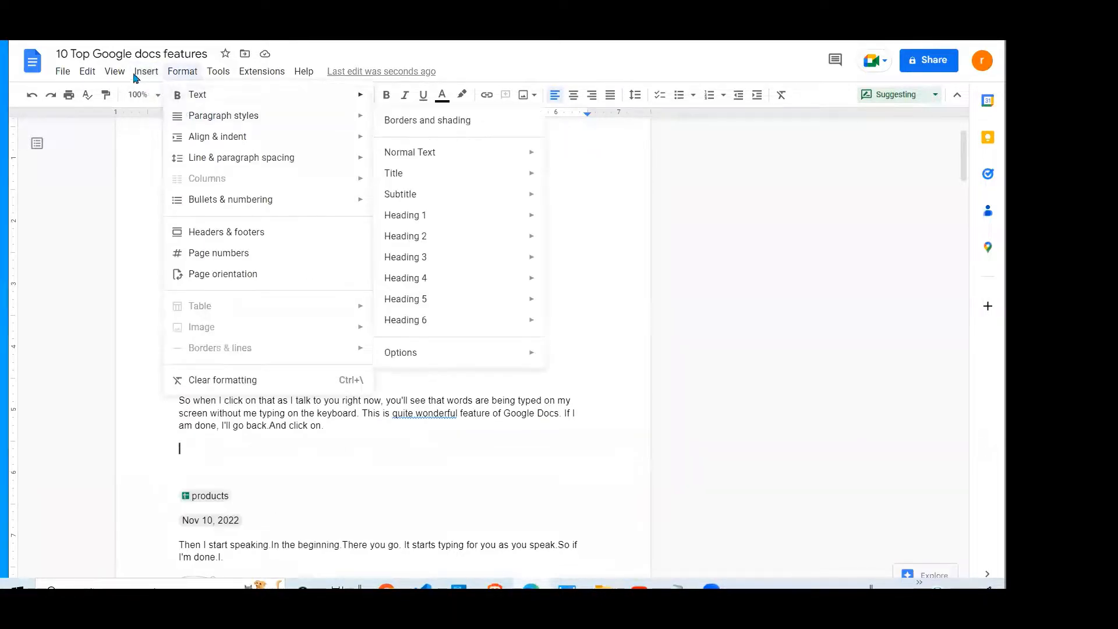
{"action": "mouse_move", "coordinate": [144, 73]}
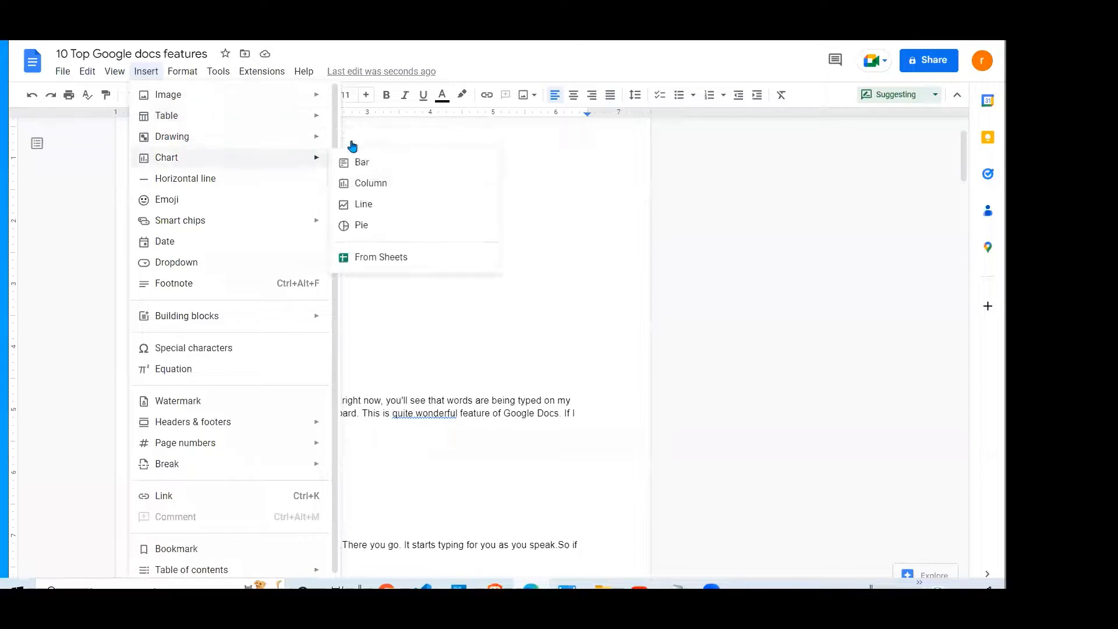
{"action": "left_click", "coordinate": [371, 144]}
{"action": "left_click", "coordinate": [336, 275]}
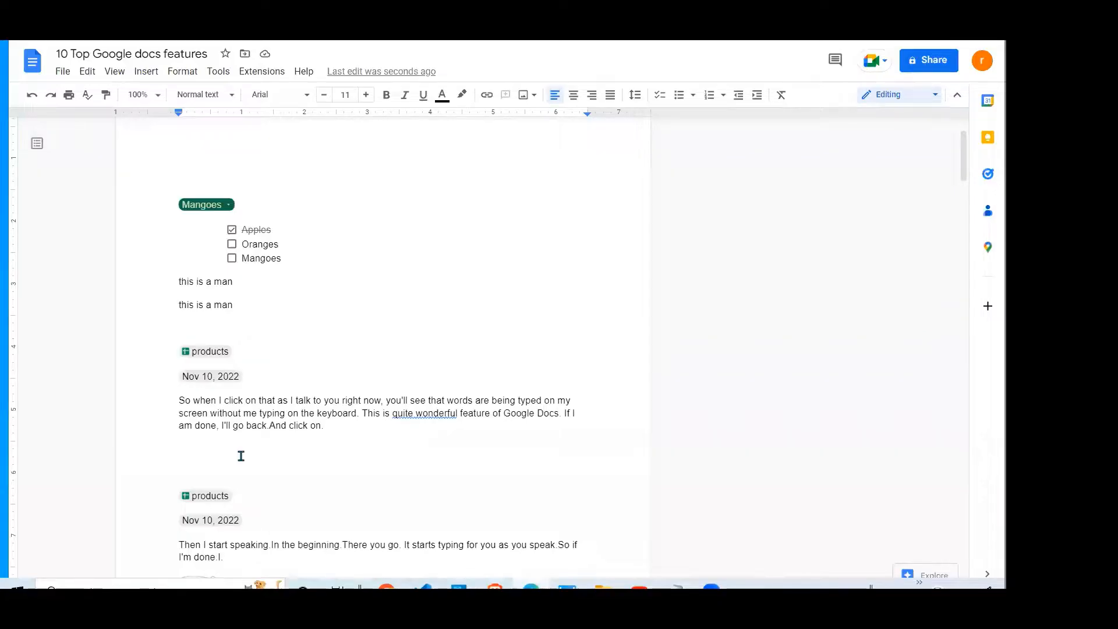
Insert a new drawing below the dictated paragraph with a freehand Scribble signature about 5.4 inches wide and 2.9 inches high
{"action": "left_click", "coordinate": [245, 461]}
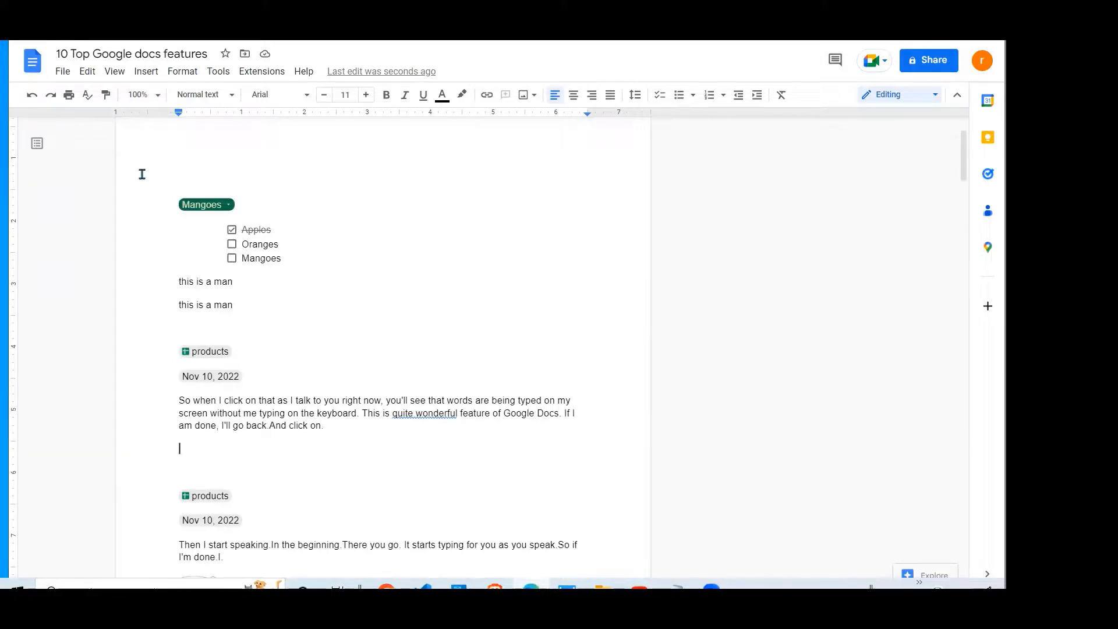
{"action": "left_click", "coordinate": [147, 74]}
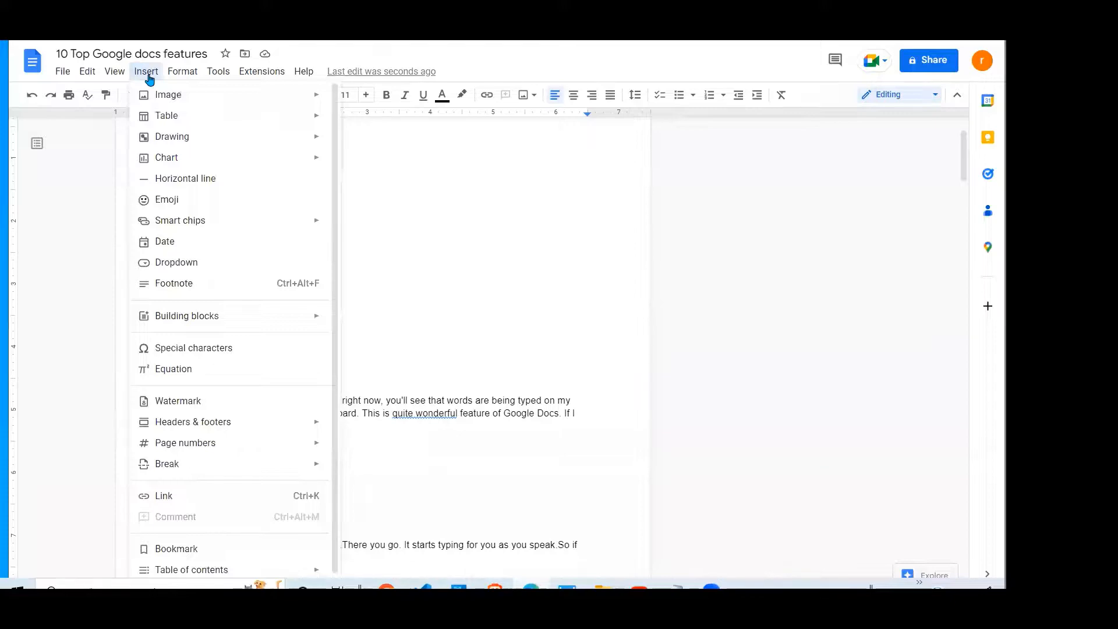
{"action": "mouse_move", "coordinate": [165, 140]}
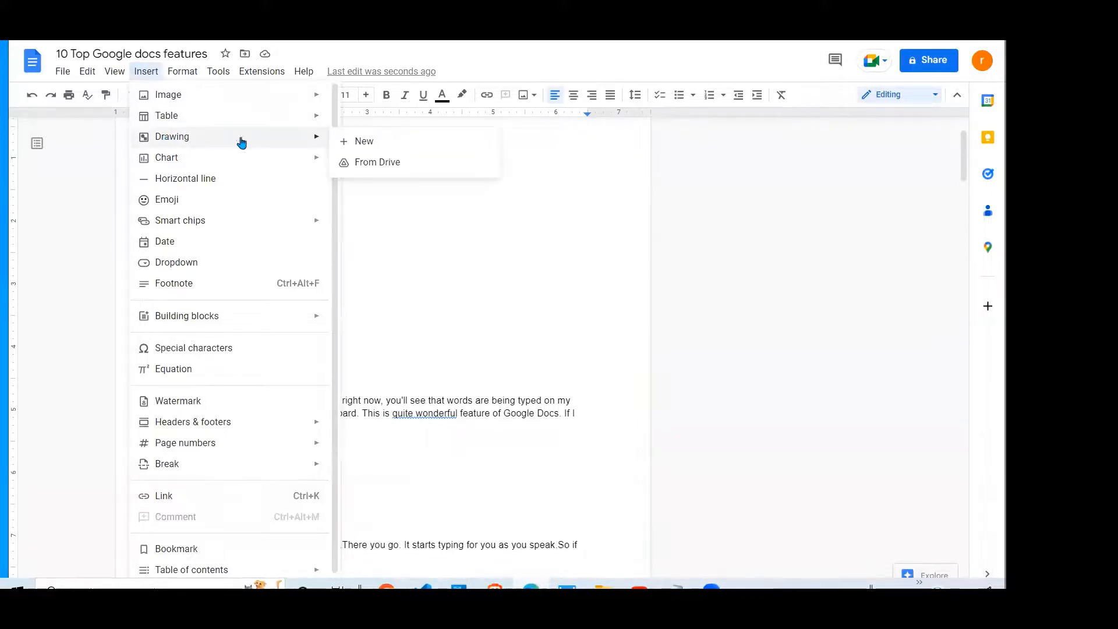
{"action": "left_click", "coordinate": [365, 146]}
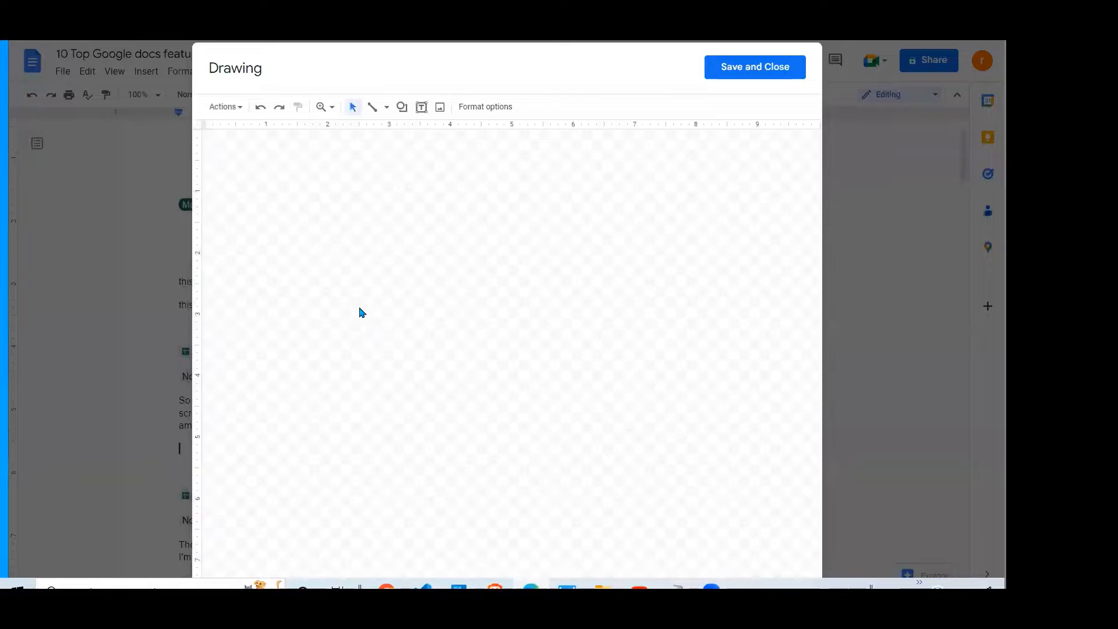
{"action": "left_click", "coordinate": [386, 108]}
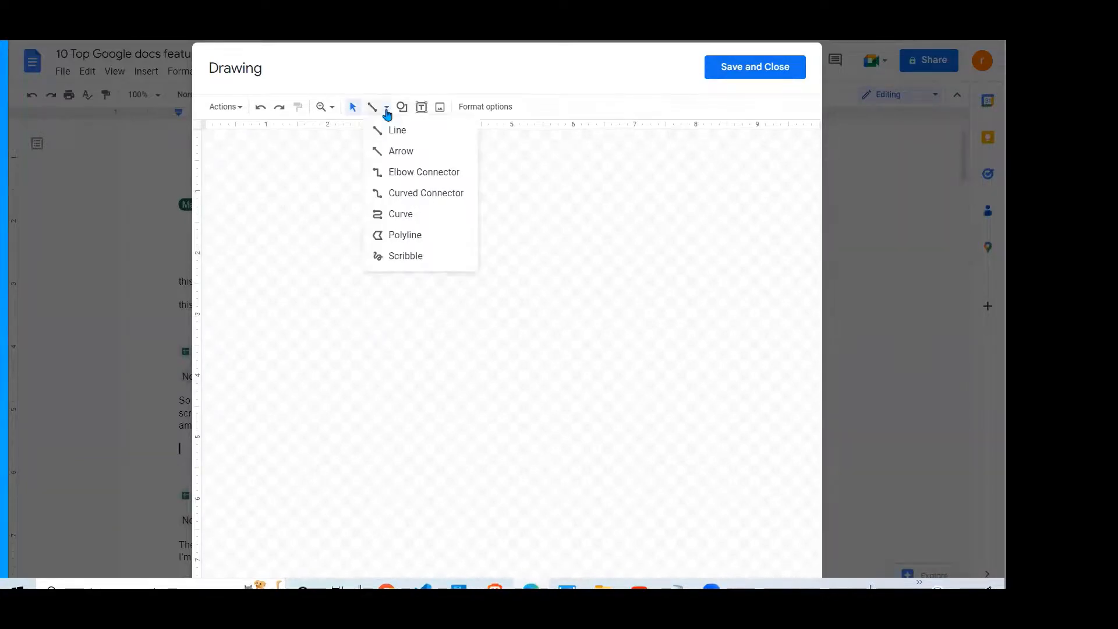
{"action": "left_click", "coordinate": [406, 257]}
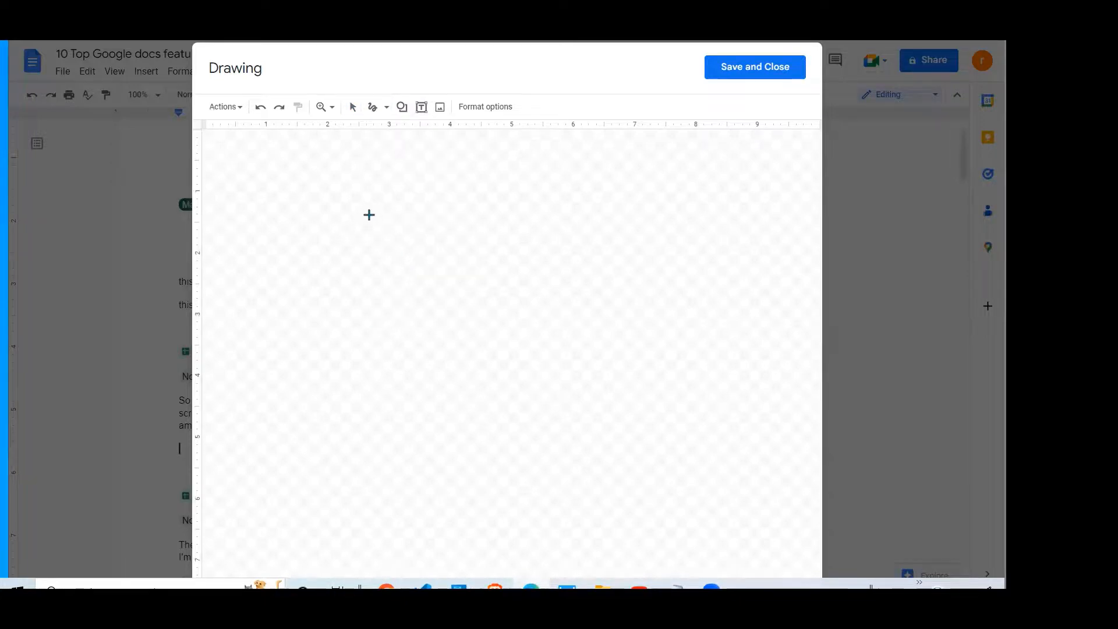
{"action": "mouse_move", "coordinate": [369, 215]}
{"action": "left_mouse_down"}
{"action": "mouse_move", "coordinate": [368, 235]}
{"action": "mouse_move", "coordinate": [402, 198]}
{"action": "mouse_move", "coordinate": [392, 327]}
{"action": "mouse_move", "coordinate": [355, 292]}
{"action": "mouse_move", "coordinate": [385, 223]}
{"action": "mouse_move", "coordinate": [390, 272]}
{"action": "mouse_move", "coordinate": [327, 267]}
{"action": "mouse_move", "coordinate": [400, 268]}
{"action": "mouse_move", "coordinate": [440, 249]}
{"action": "mouse_move", "coordinate": [444, 332]}
{"action": "mouse_move", "coordinate": [237, 307]}
{"action": "mouse_move", "coordinate": [559, 236]}
{"action": "mouse_move", "coordinate": [522, 256]}
{"action": "mouse_move", "coordinate": [570, 256]}
{"action": "left_mouse_up"}
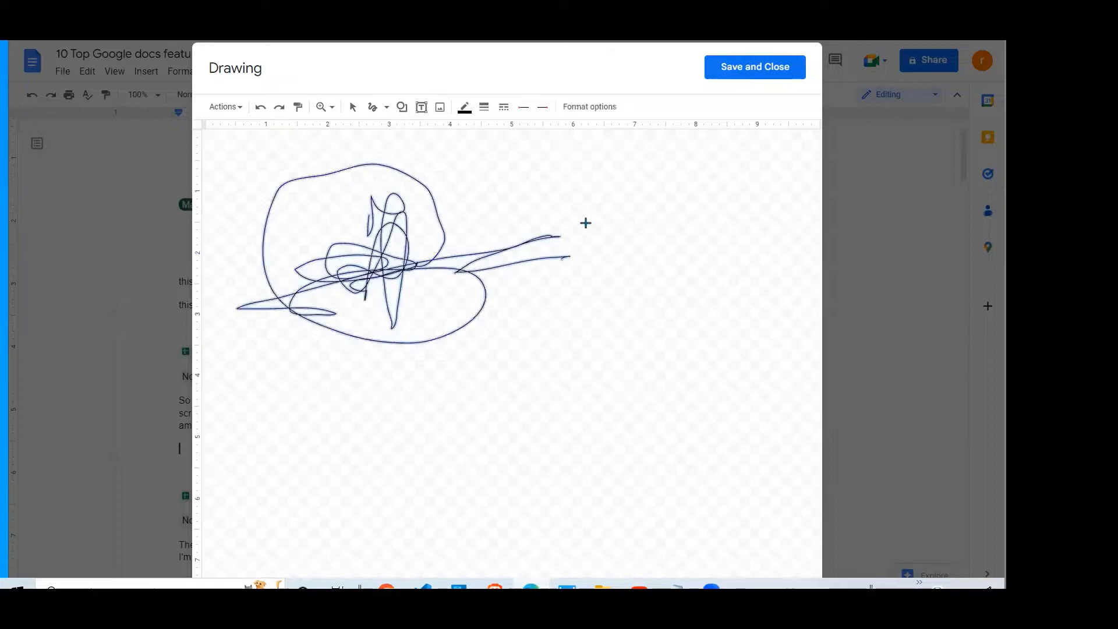
{"action": "left_click", "coordinate": [772, 70]}
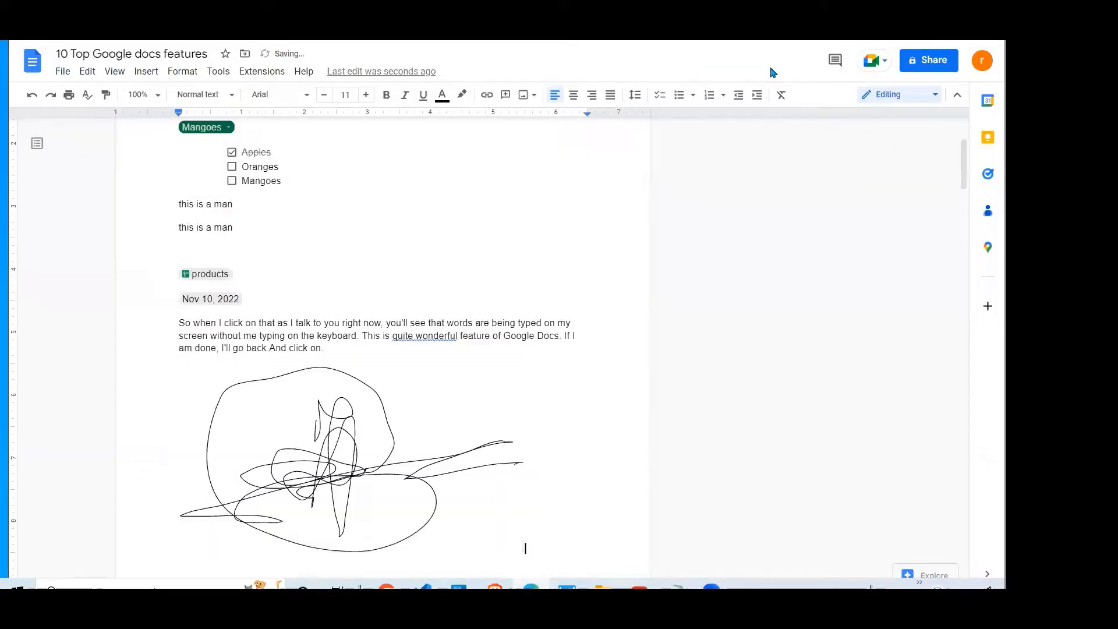
Shrink the inserted signature drawing to about 1.1 inches wide and 0.8 inches high, then deselect it
{"action": "left_click", "coordinate": [337, 468]}
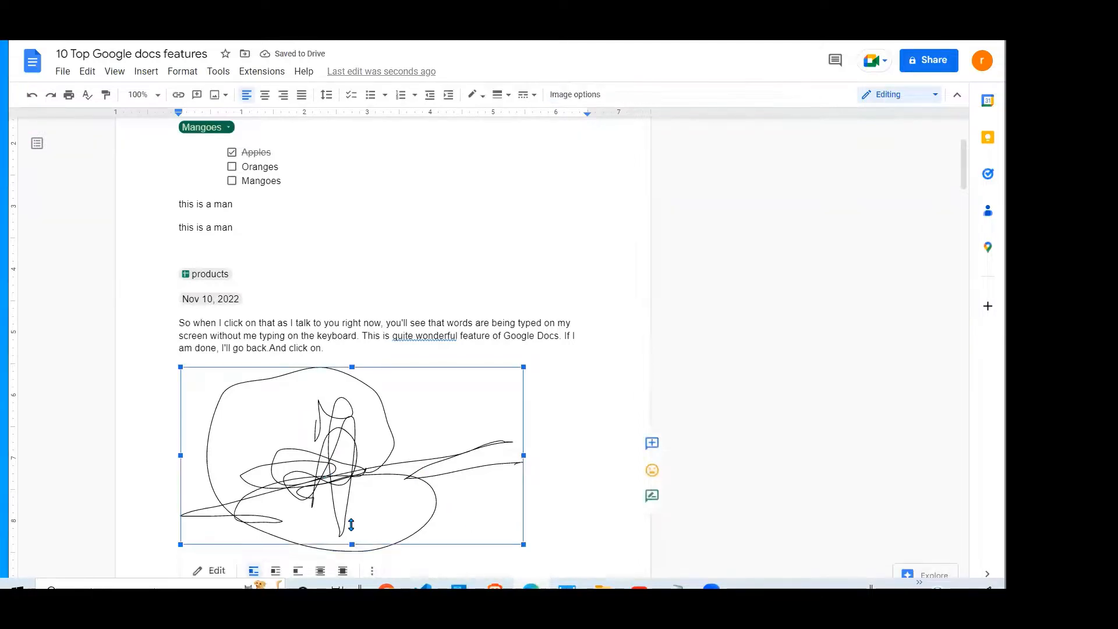
{"action": "left_click_drag", "start_coordinate": [352, 525], "coordinate": [352, 461]}
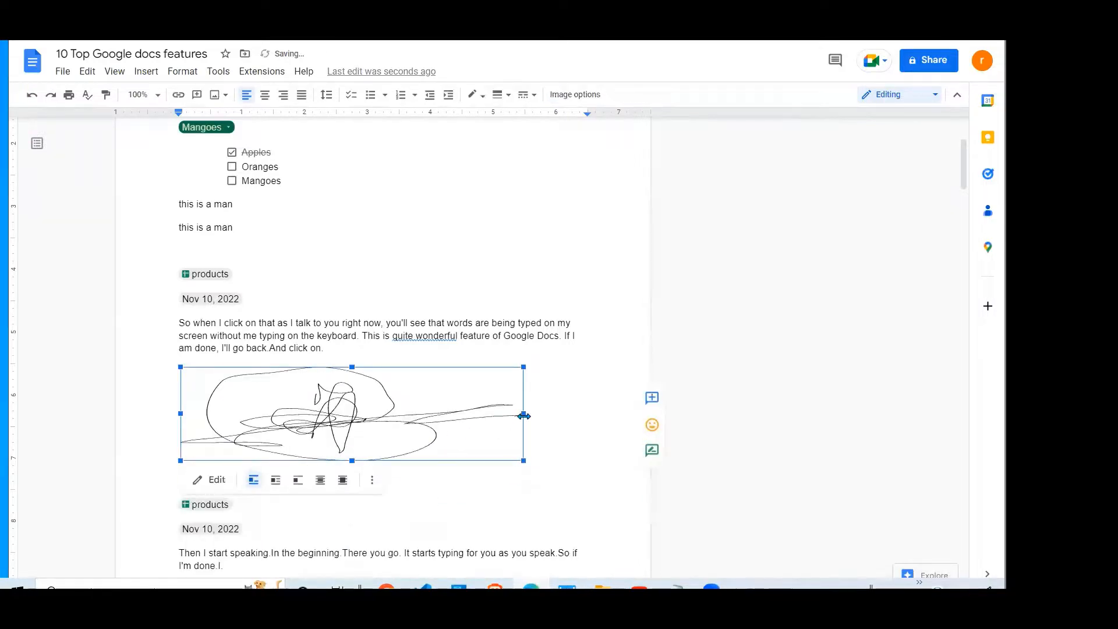
{"action": "left_click_drag", "start_coordinate": [524, 416], "coordinate": [298, 415]}
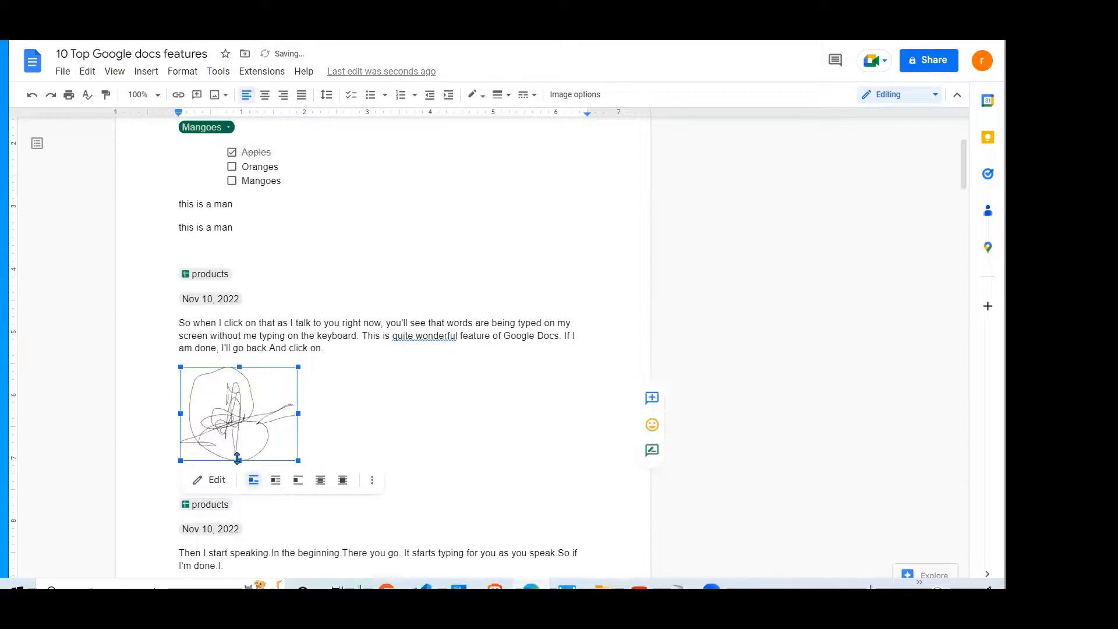
{"action": "left_click_drag", "start_coordinate": [238, 459], "coordinate": [238, 420]}
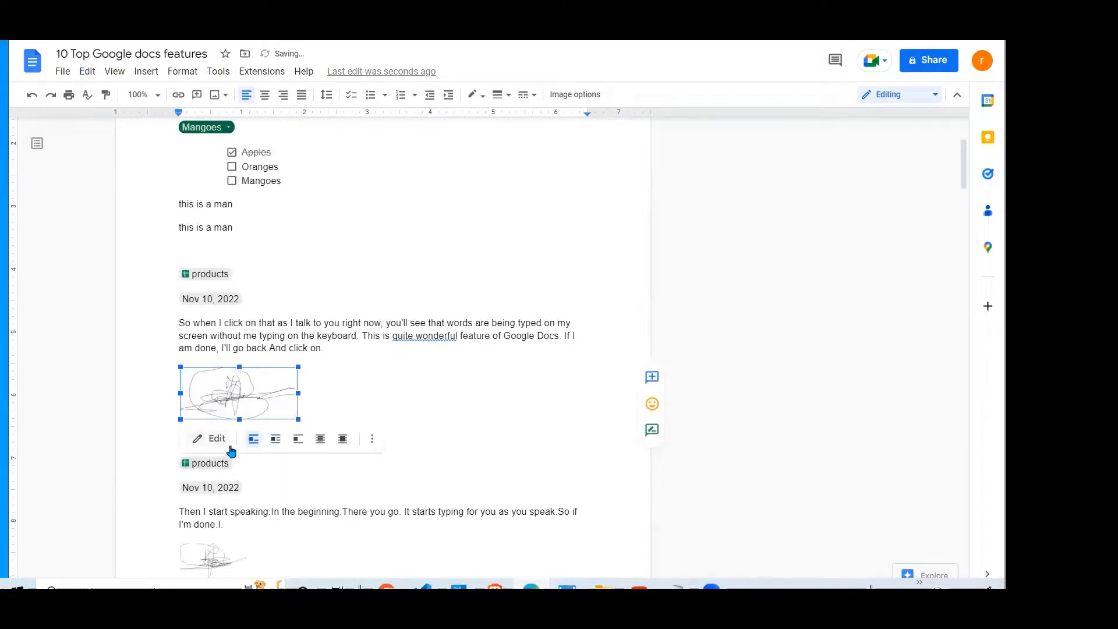
{"action": "left_click_drag", "start_coordinate": [181, 393], "coordinate": [221, 397]}
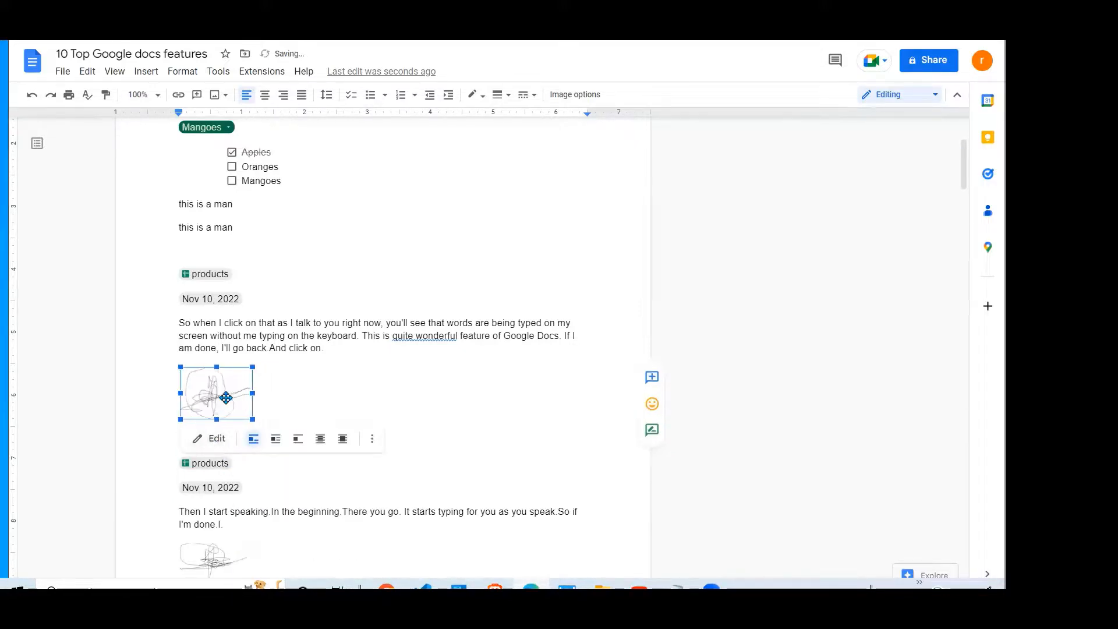
{"action": "left_click", "coordinate": [373, 443]}
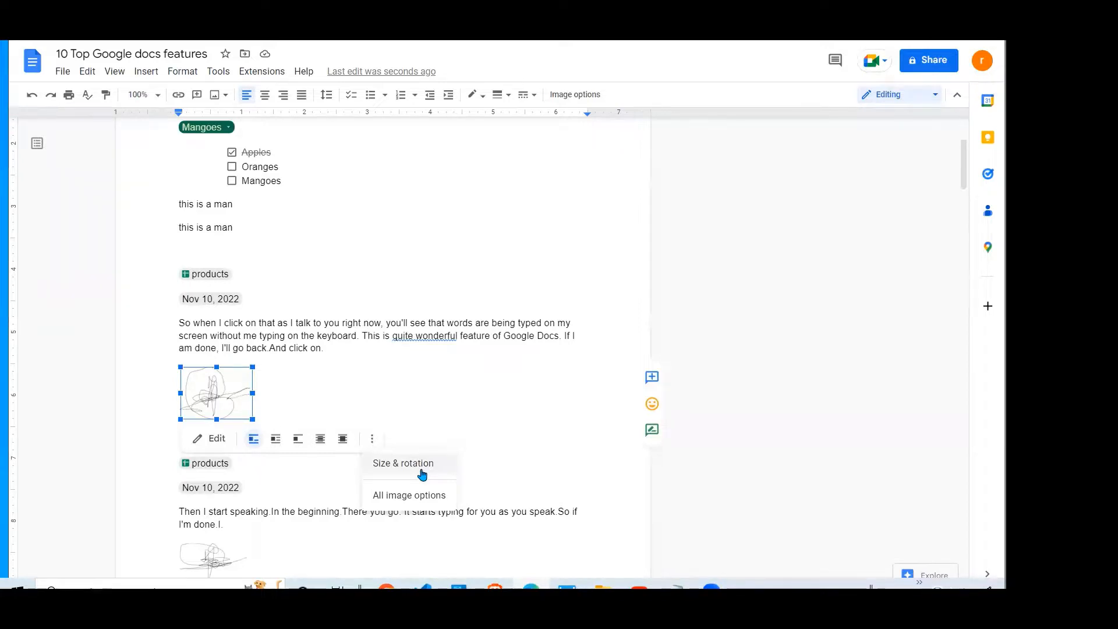
{"action": "left_click", "coordinate": [439, 391]}
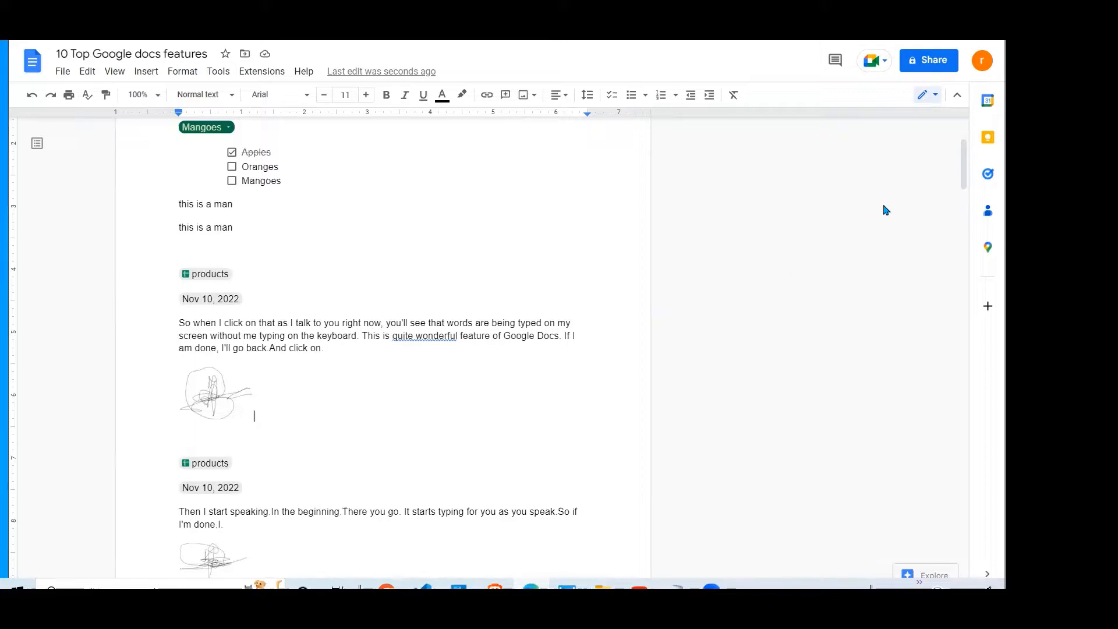
Change the document's page setup to the Pageless format
{"action": "left_click_drag", "start_coordinate": [964, 169], "coordinate": [964, 248]}
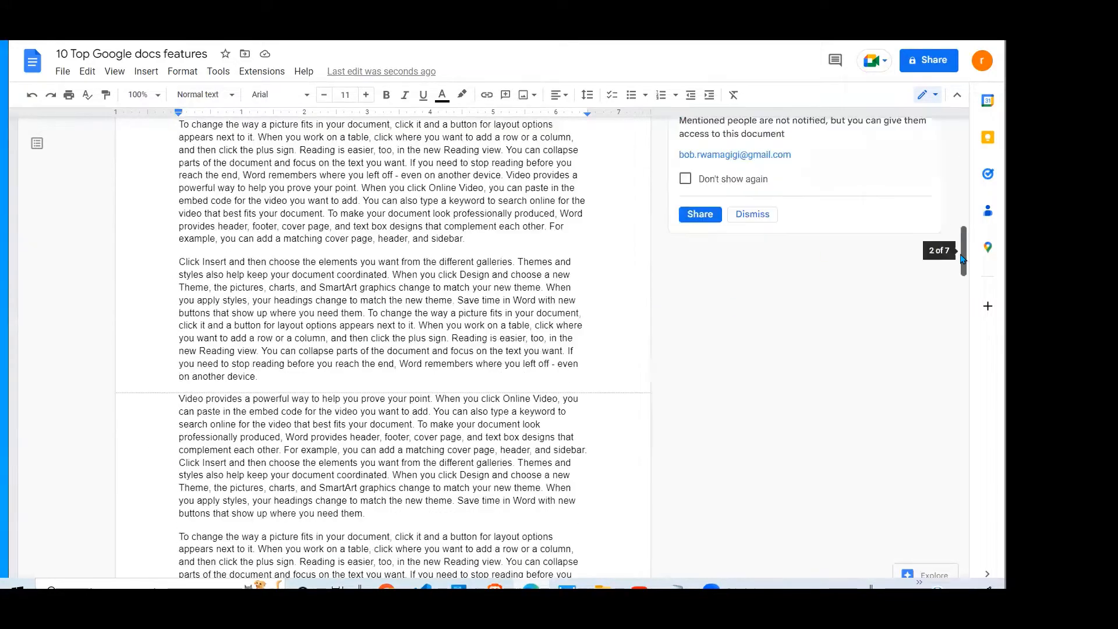
{"action": "scroll", "coordinate": [449, 251], "scroll_direction": "up", "scroll_amount": 3}
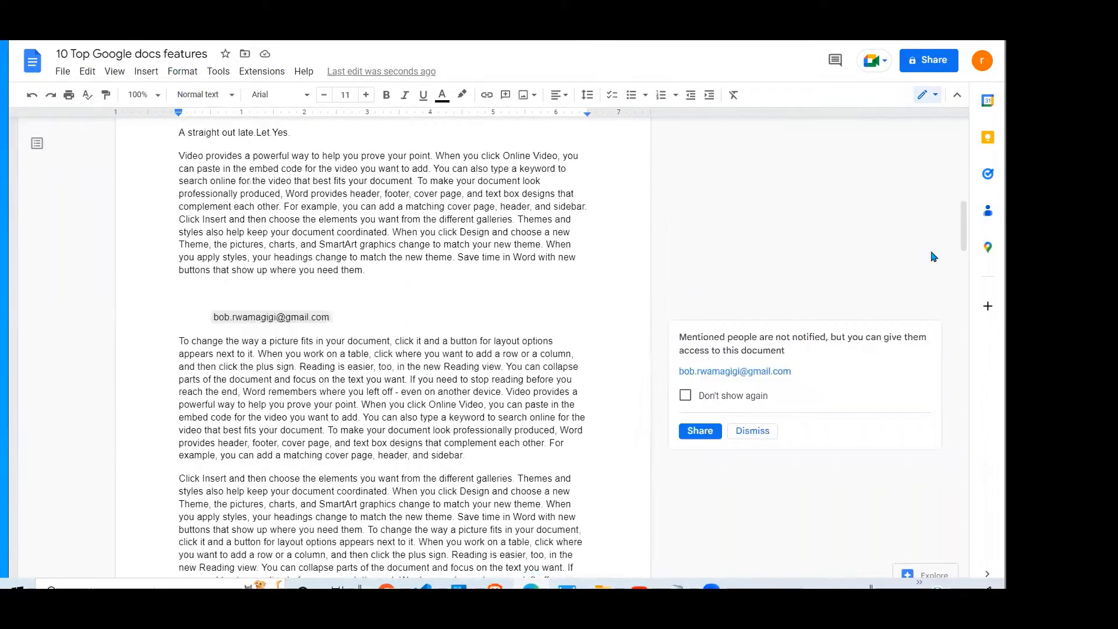
{"action": "left_click_drag", "start_coordinate": [964, 237], "coordinate": [965, 261]}
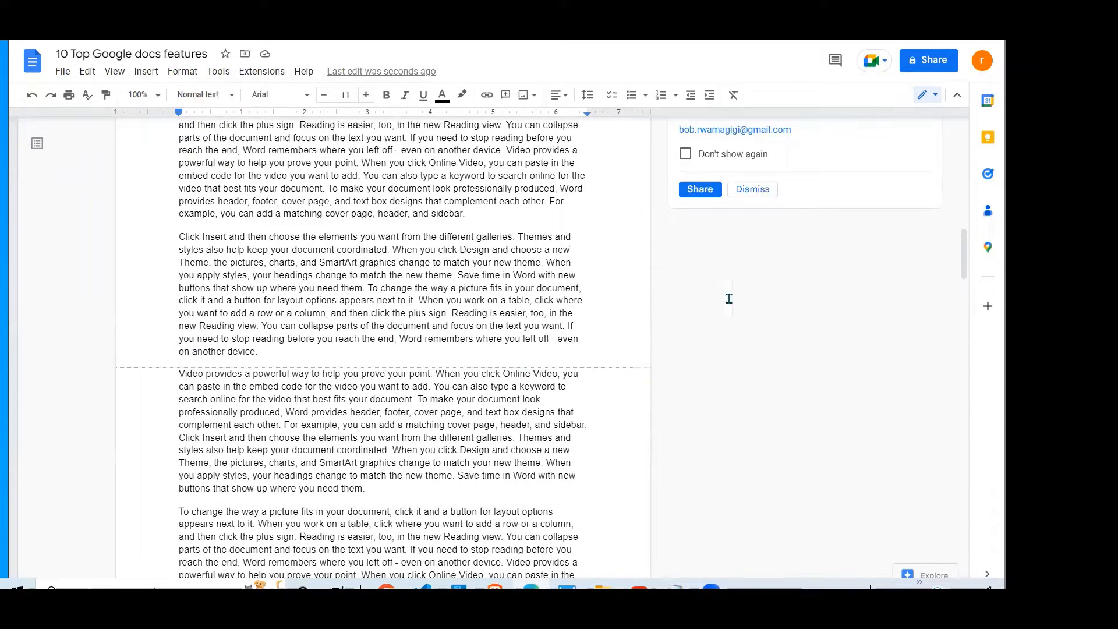
{"action": "left_click_drag", "start_coordinate": [964, 249], "coordinate": [964, 298]}
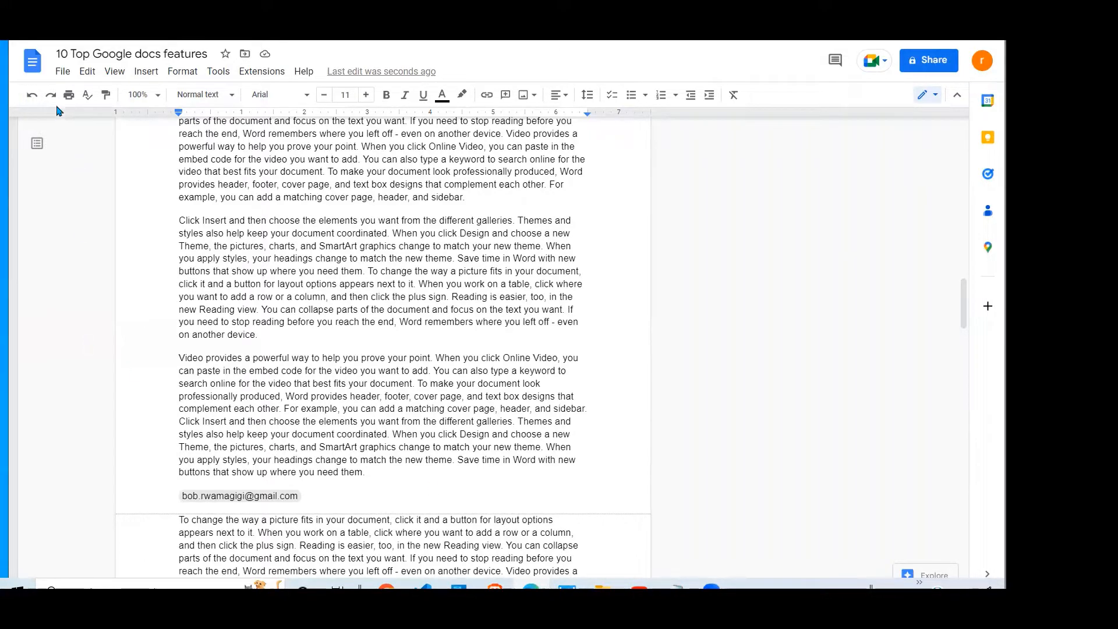
{"action": "left_click", "coordinate": [64, 76]}
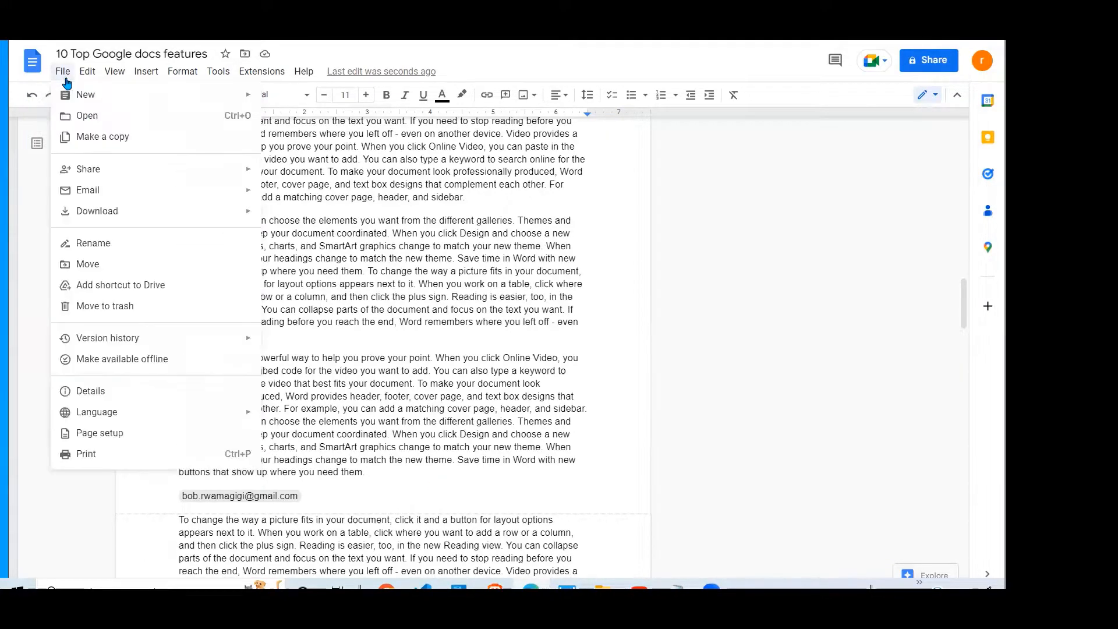
{"action": "left_click", "coordinate": [93, 438]}
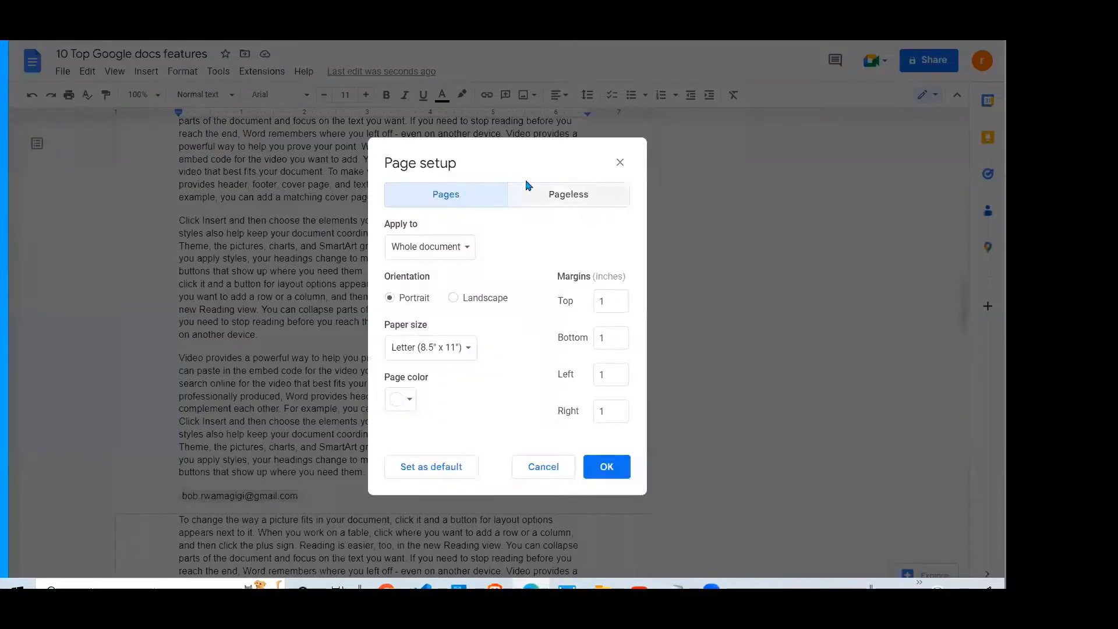
{"action": "left_click", "coordinate": [563, 192]}
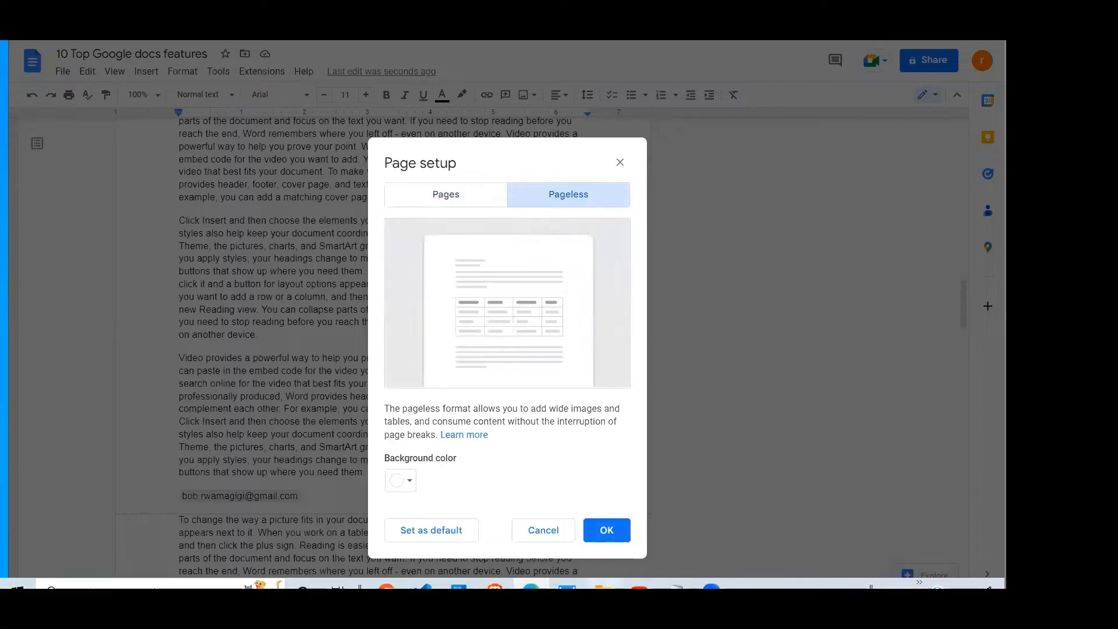
{"action": "left_click", "coordinate": [609, 531]}
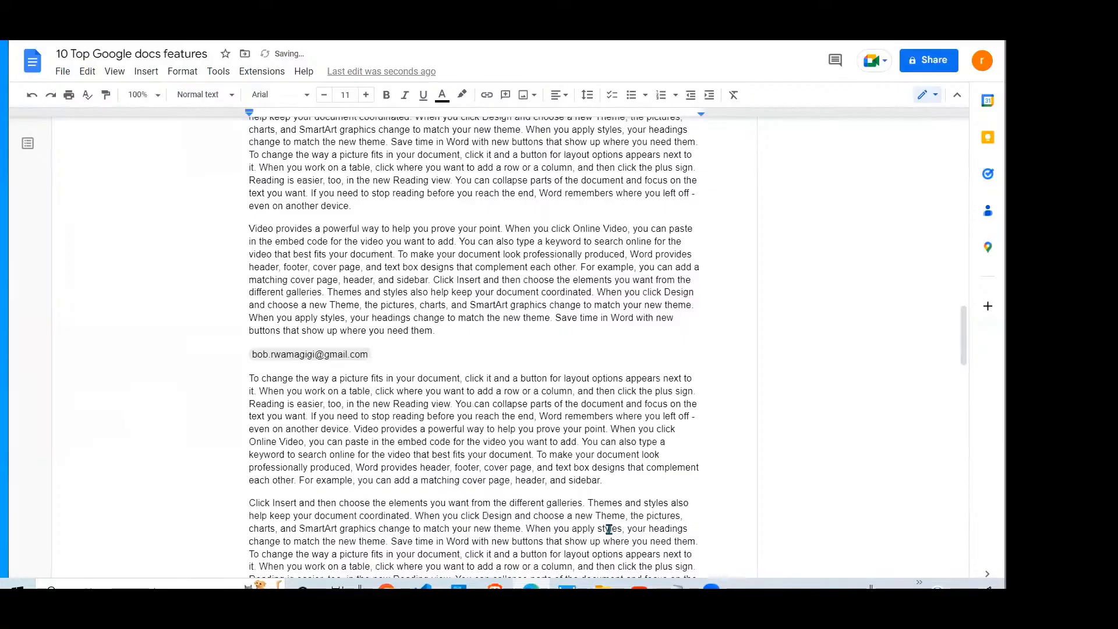
Switch the page setup back to the Pages format, applied to the whole document
{"action": "left_click_drag", "start_coordinate": [966, 323], "coordinate": [973, 237]}
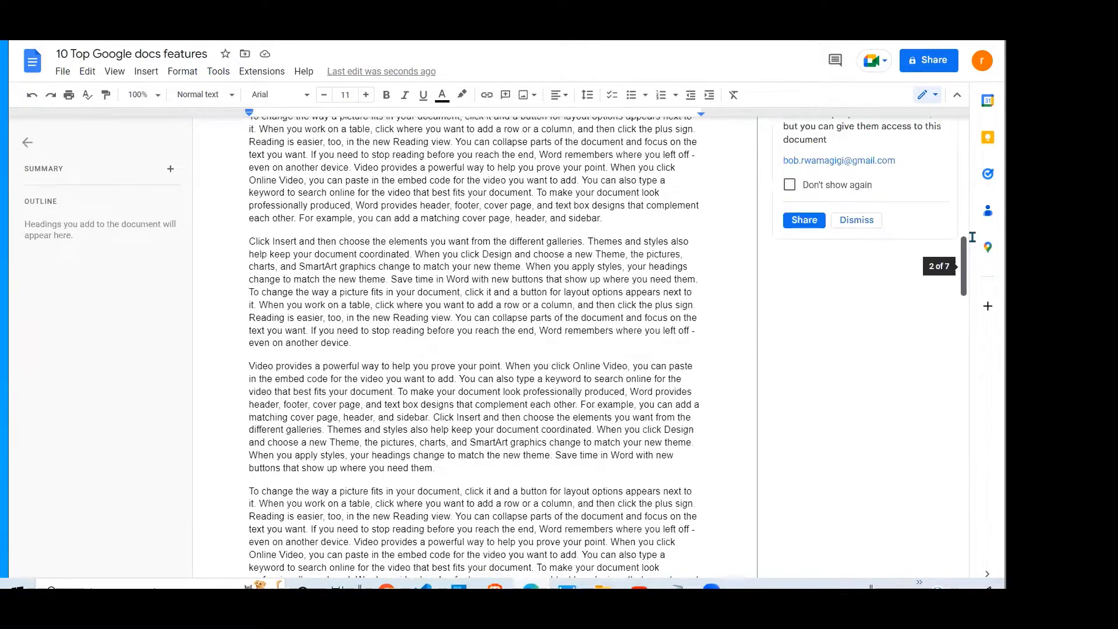
{"action": "left_click", "coordinate": [62, 73]}
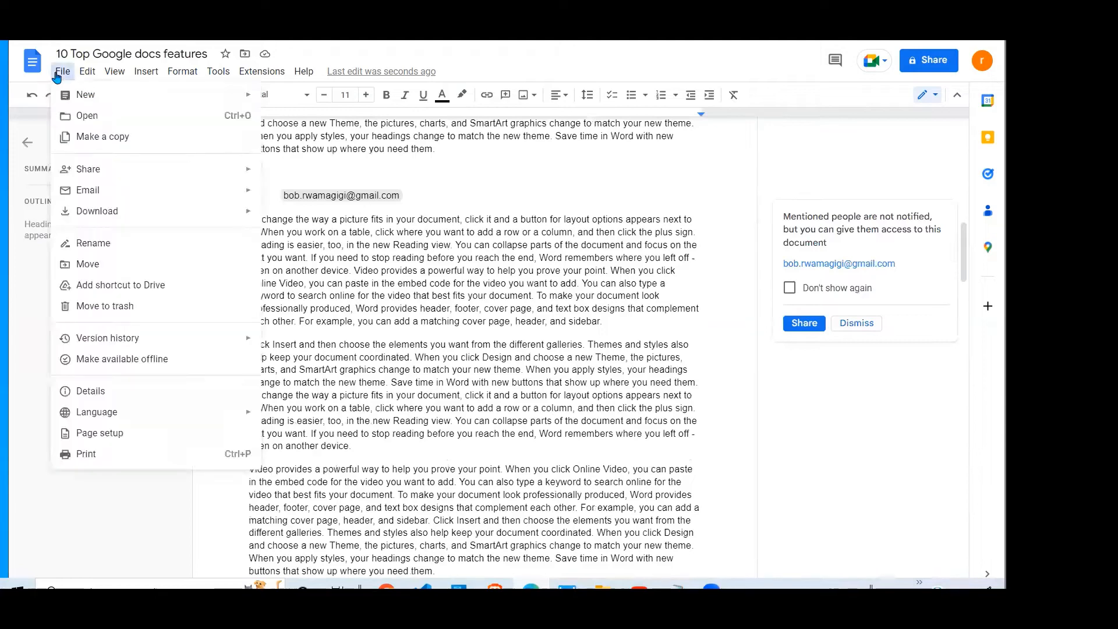
{"action": "left_click", "coordinate": [88, 433]}
{"action": "left_click", "coordinate": [480, 168]}
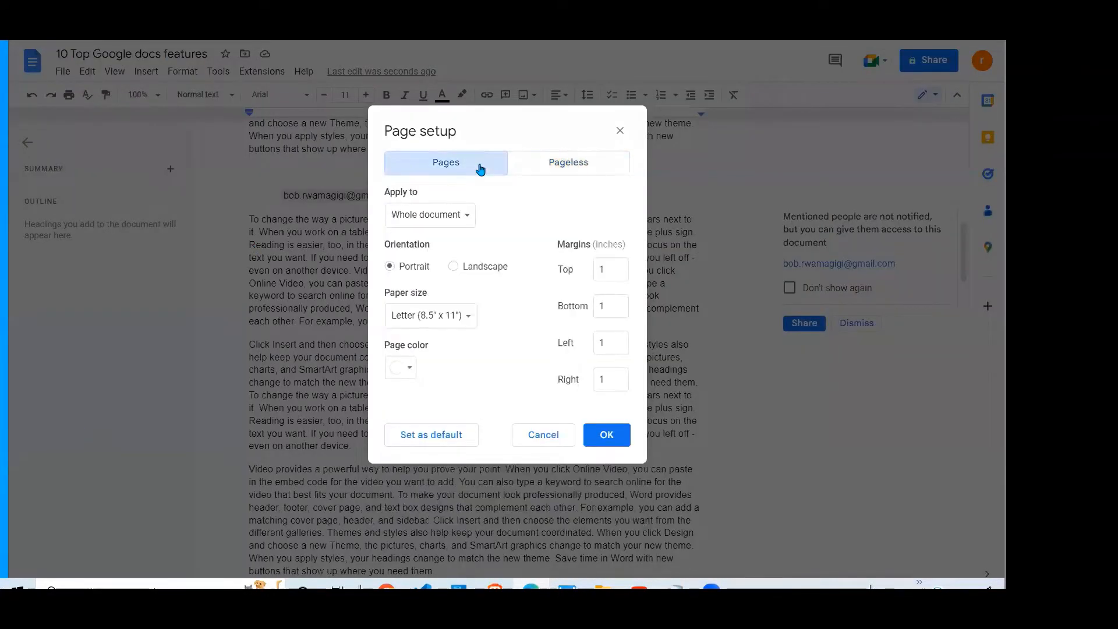
{"action": "left_click", "coordinate": [622, 443]}
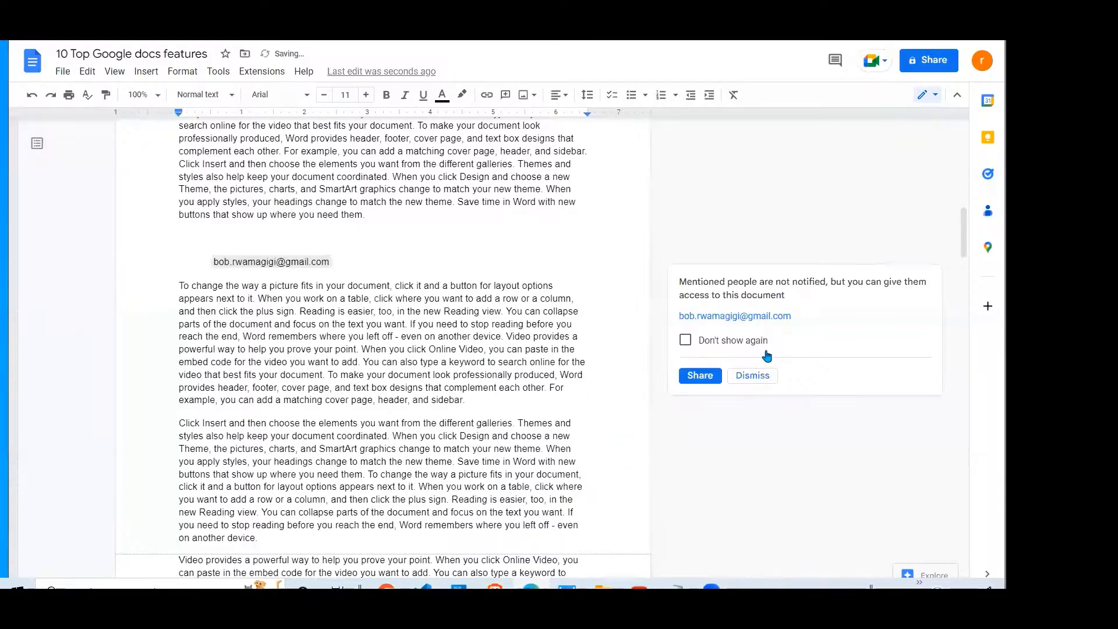
Add two blank lines below page 3's first paragraph, "Video provides a powerful way", and insert a people smart chip for the second suggested contact
{"action": "left_click_drag", "start_coordinate": [964, 250], "coordinate": [964, 286]}
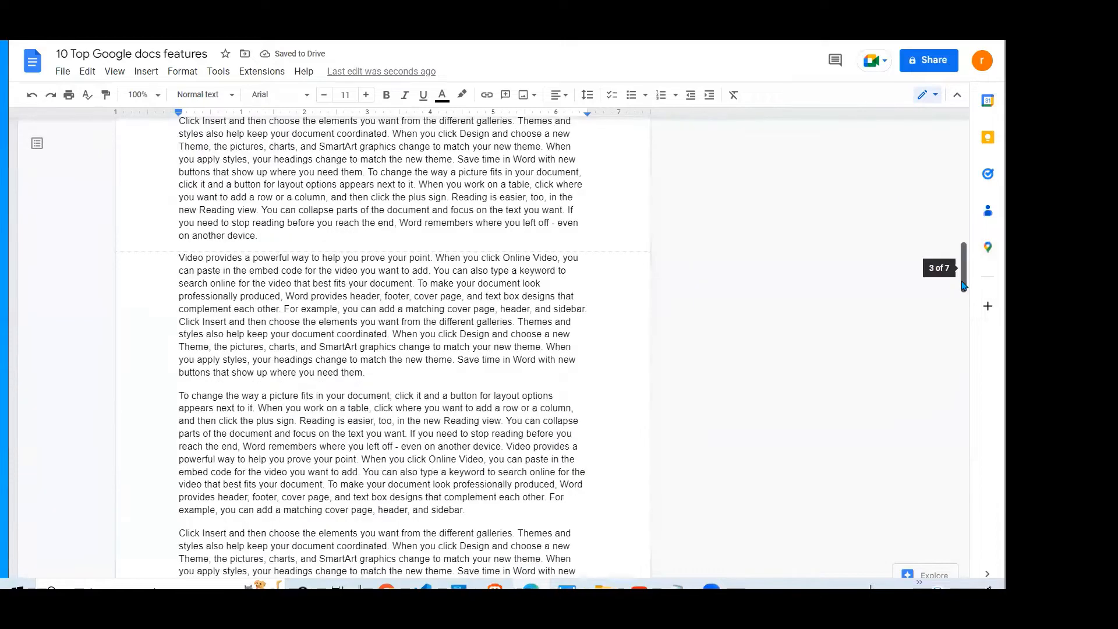
{"action": "scroll", "coordinate": [906, 289], "scroll_direction": "down", "scroll_amount": 2}
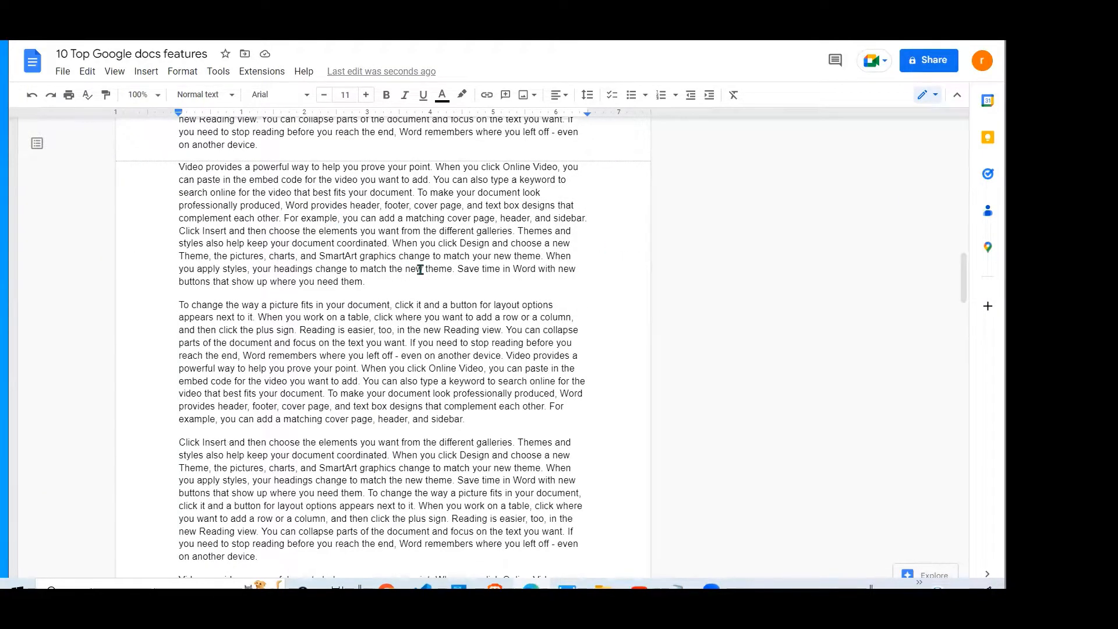
{"action": "left_click", "coordinate": [381, 287]}
{"action": "key", "text": "Return"}
{"action": "key", "text": "Return"}
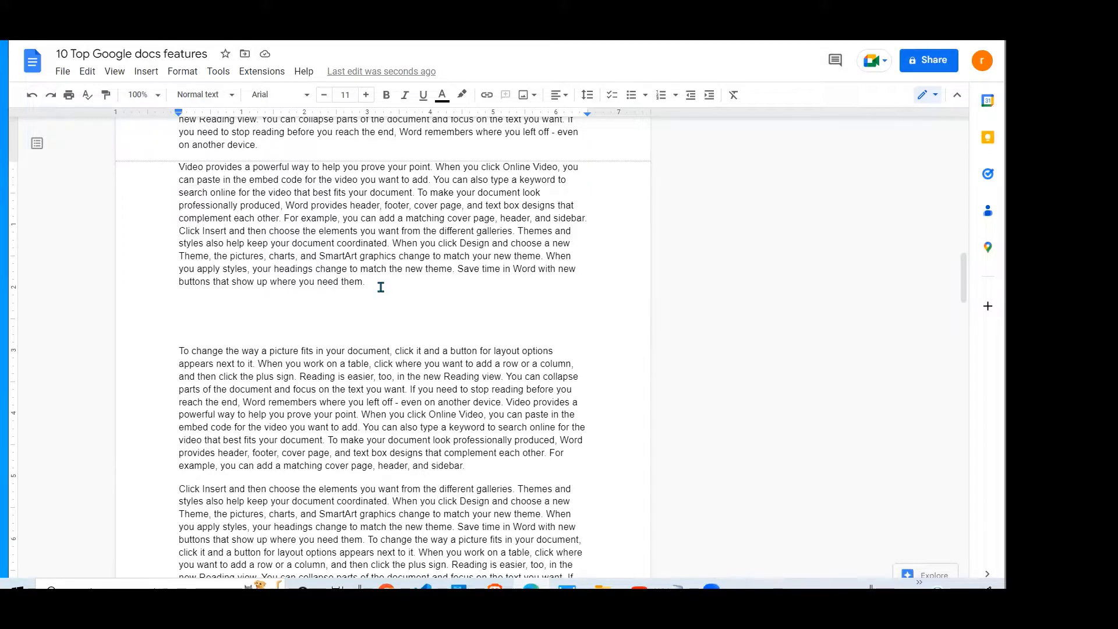
{"action": "type", "text": "@"}
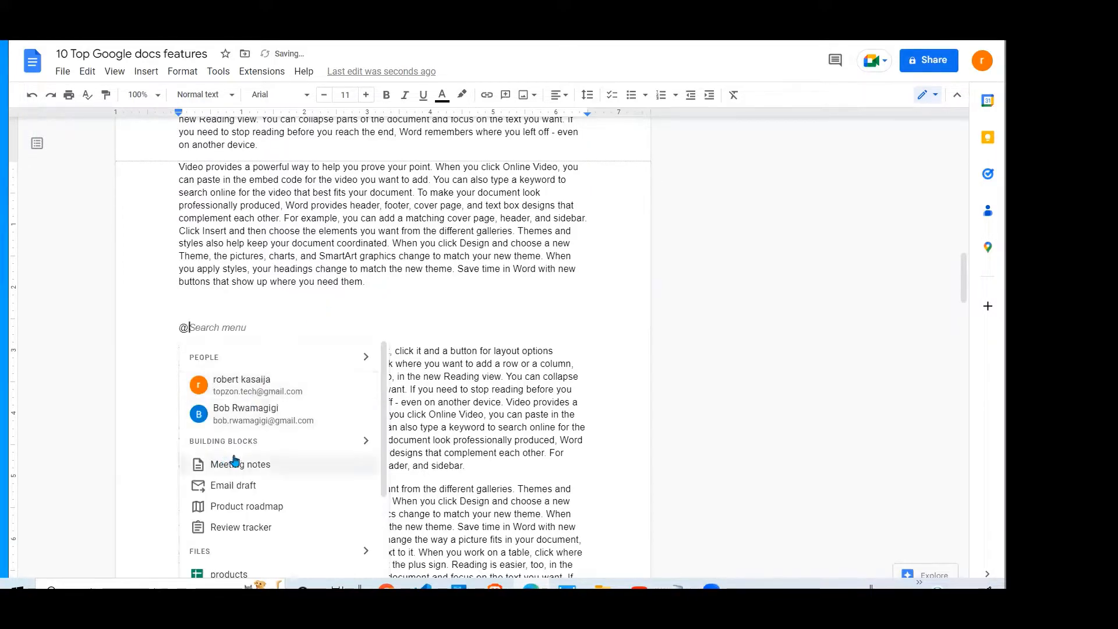
{"action": "left_click", "coordinate": [275, 414]}
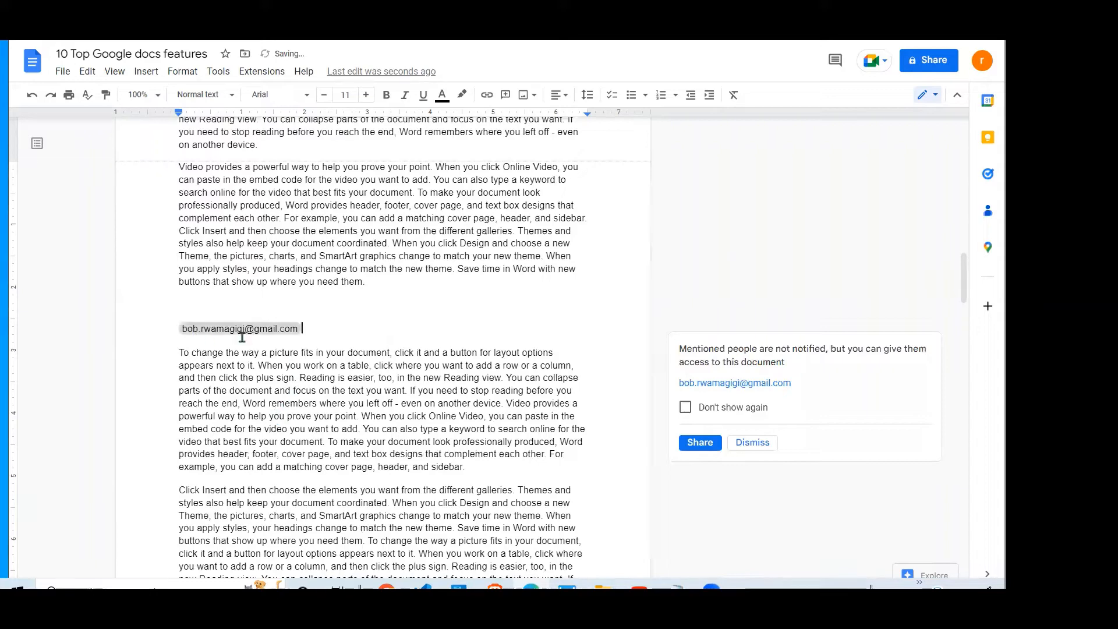